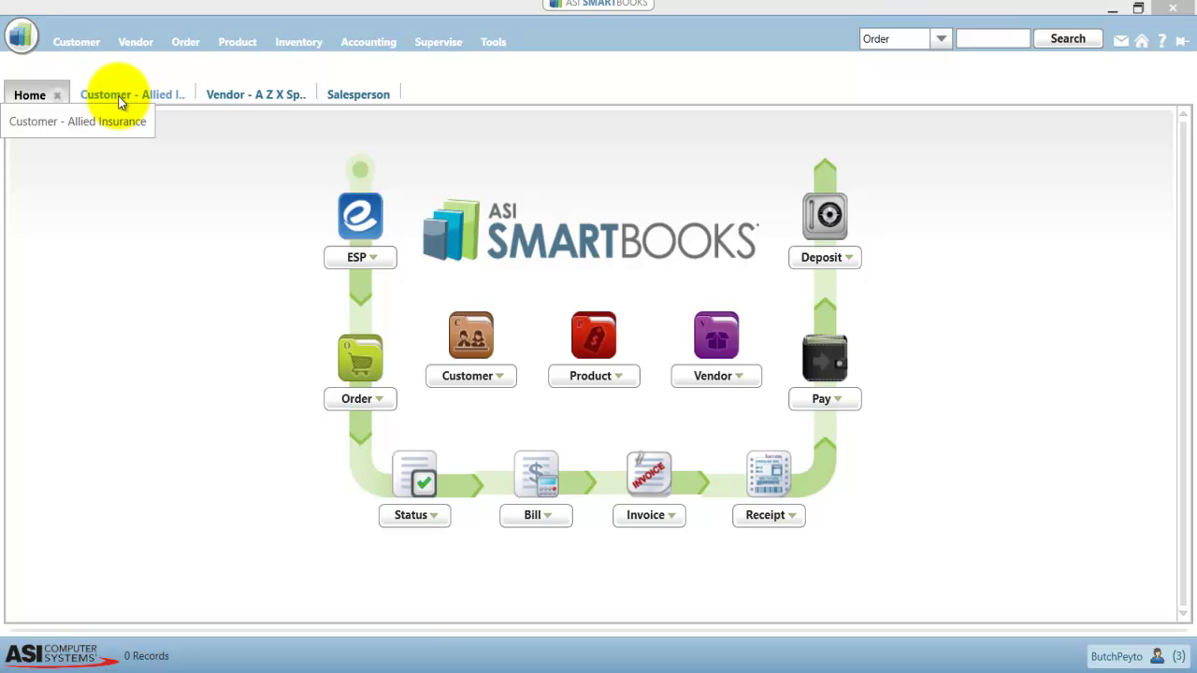
# Step: Open the Allied Insurance customer record and display its website addresses
pyautogui.click(150, 98)
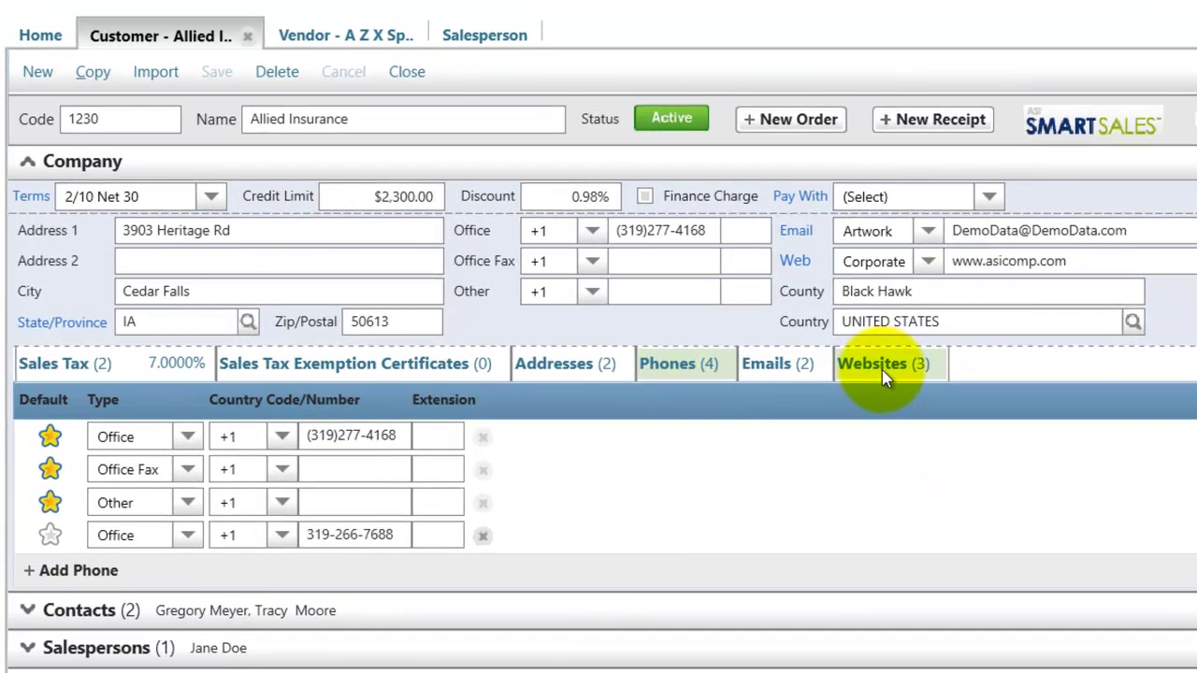
pyautogui.click(879, 367)
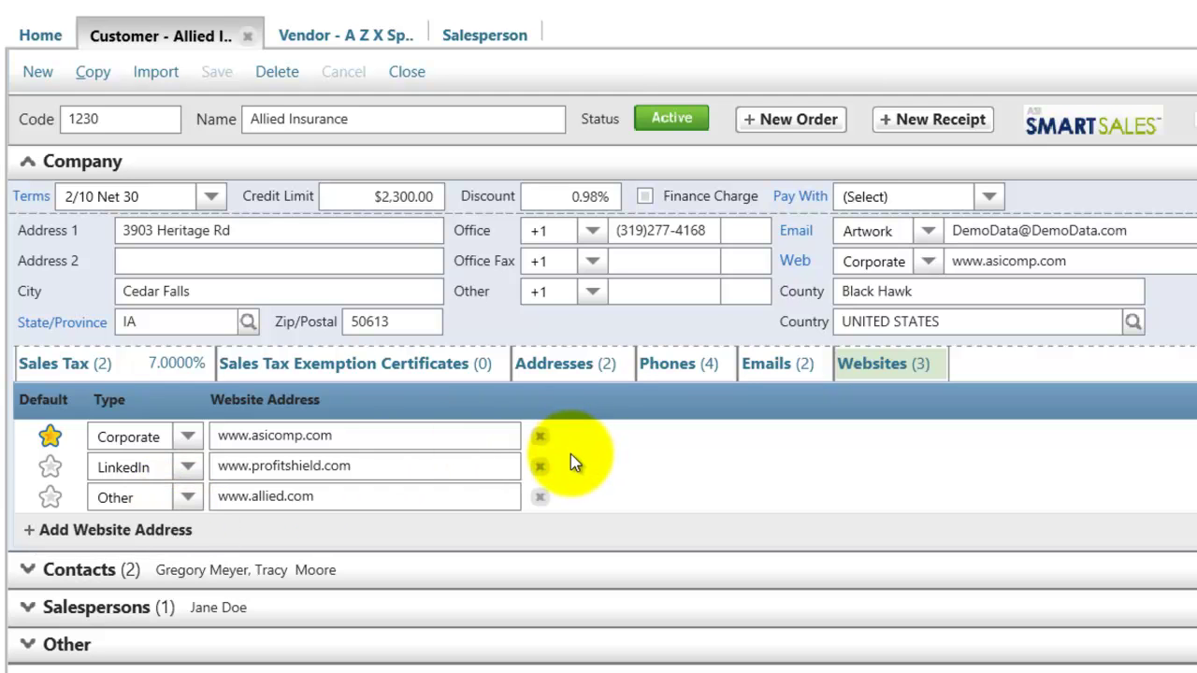
# Step: Try the LinkedIn and Other websites as default, restore the Corporate website as default, and review the available website types
pyautogui.click(50, 470)
pyautogui.click(49, 498)
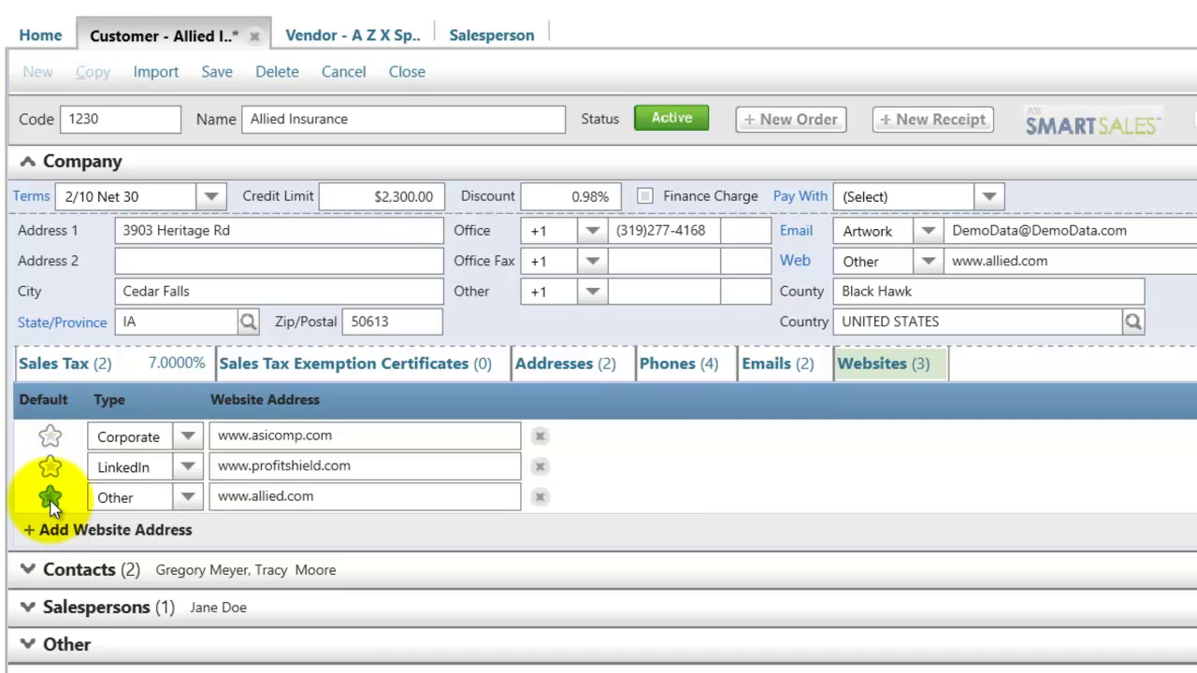
pyautogui.click(49, 437)
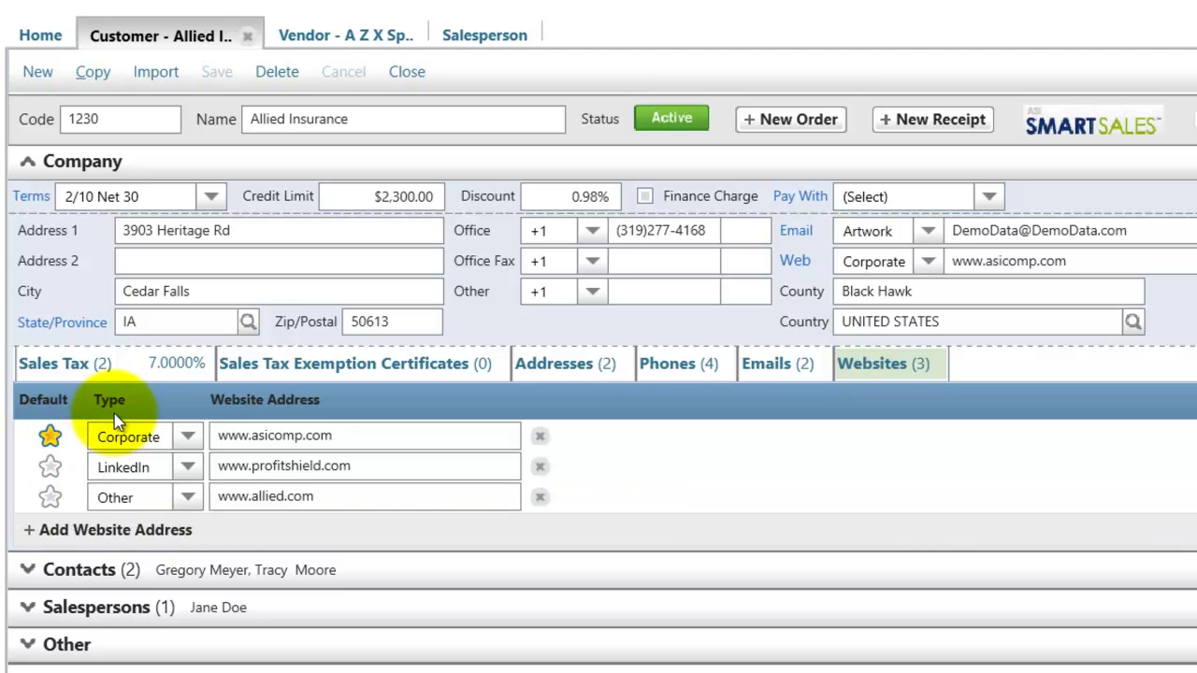
pyautogui.click(190, 442)
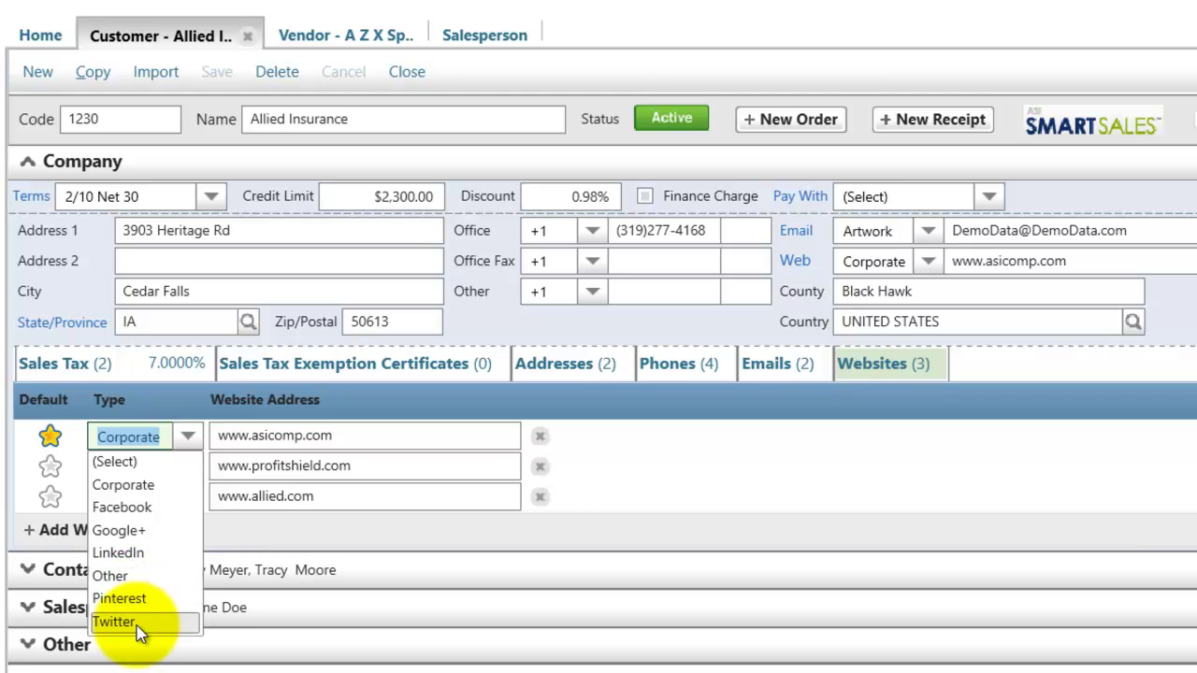
pyautogui.click(450, 523)
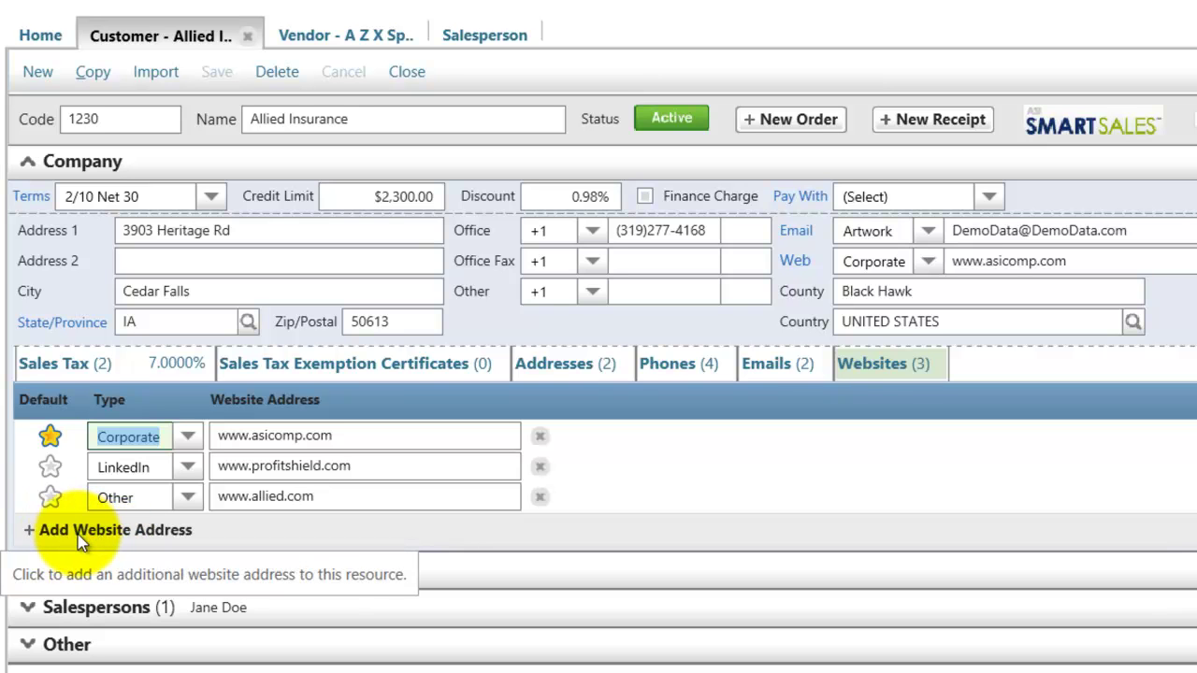
pyautogui.click(81, 530)
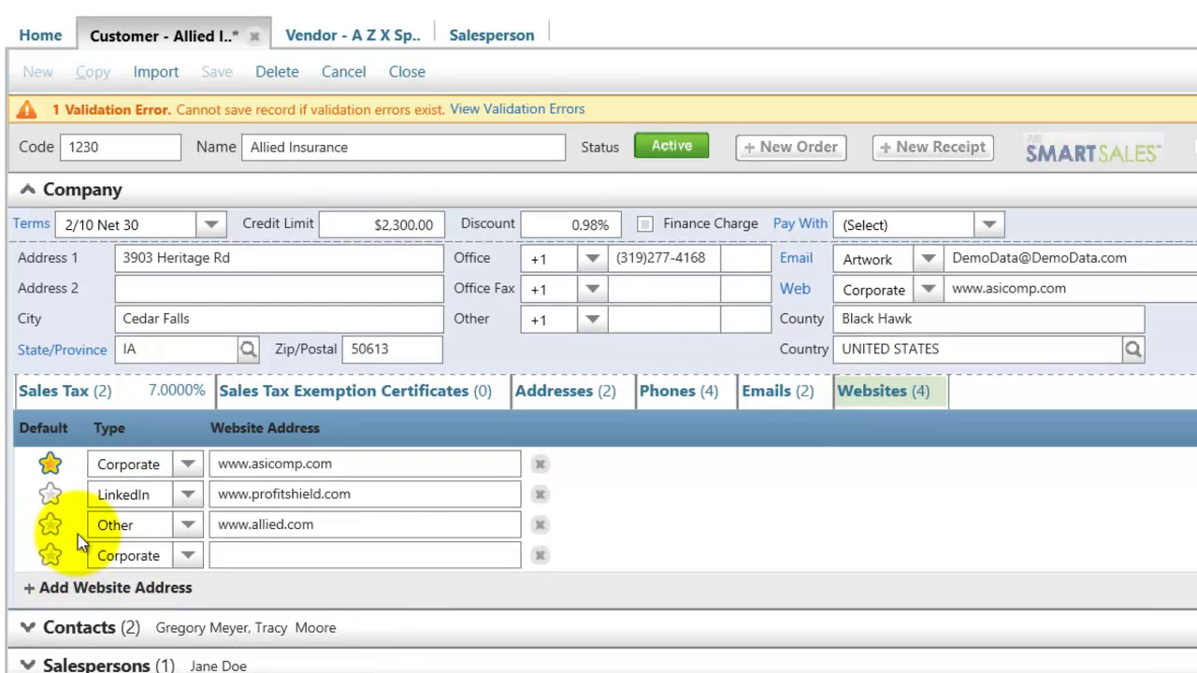
pyautogui.click(188, 557)
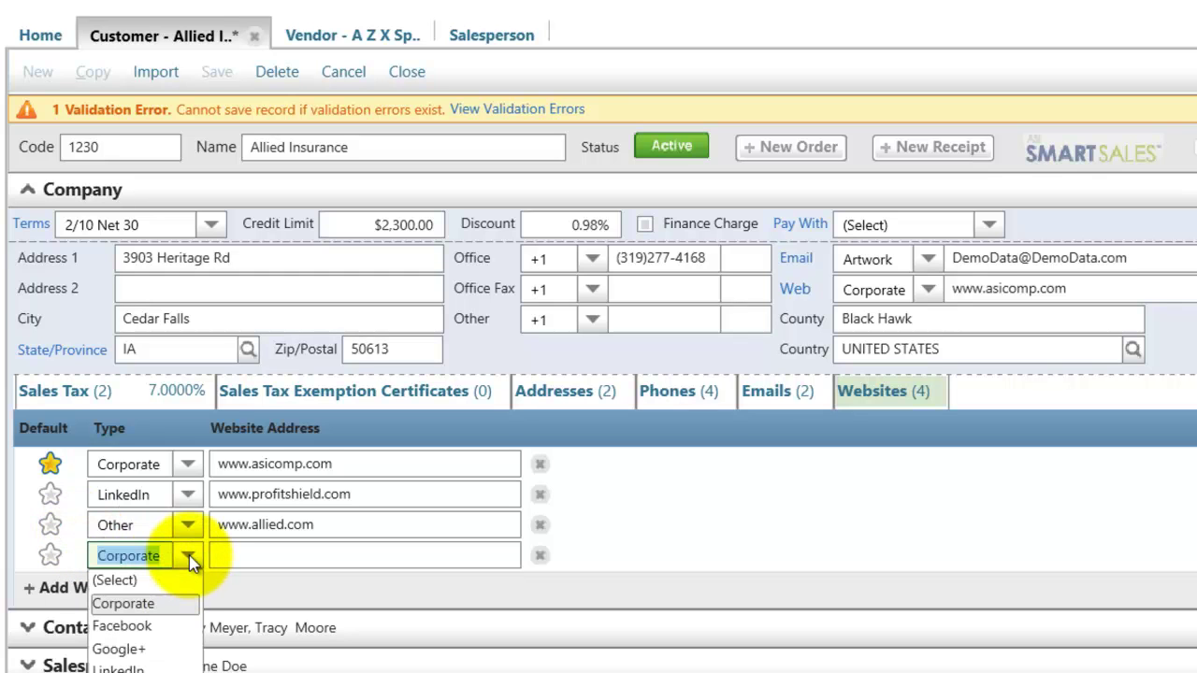
pyautogui.click(136, 653)
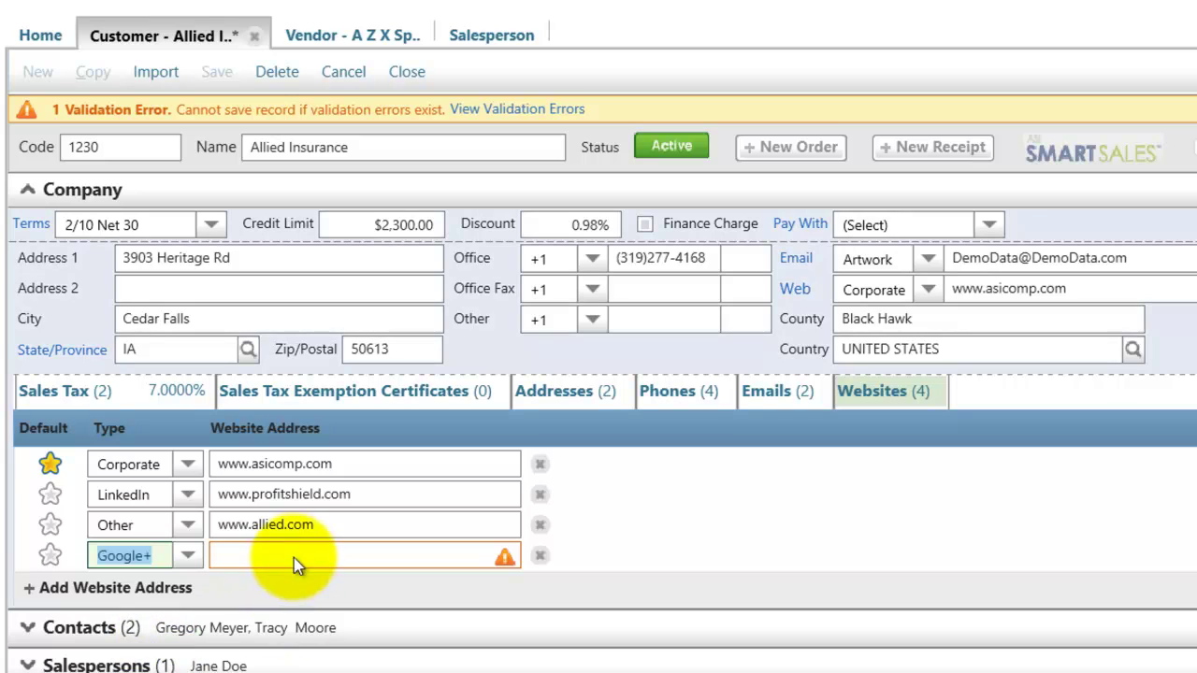
pyautogui.click(275, 566)
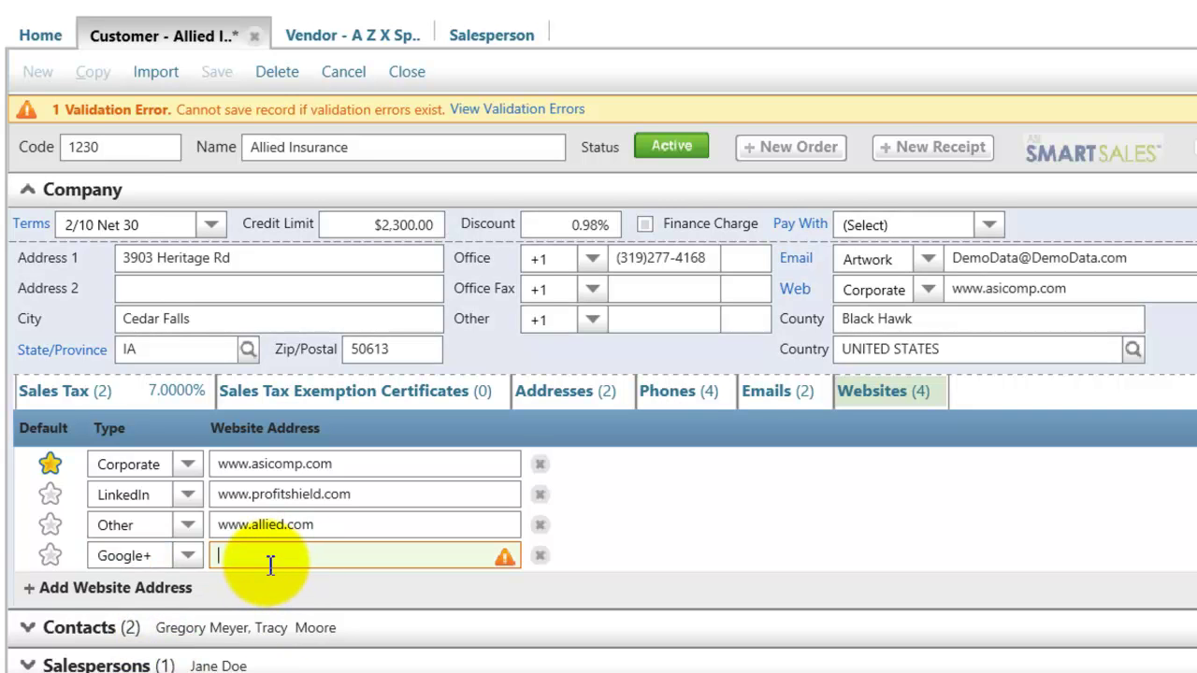
pyautogui.write('www.google.com')
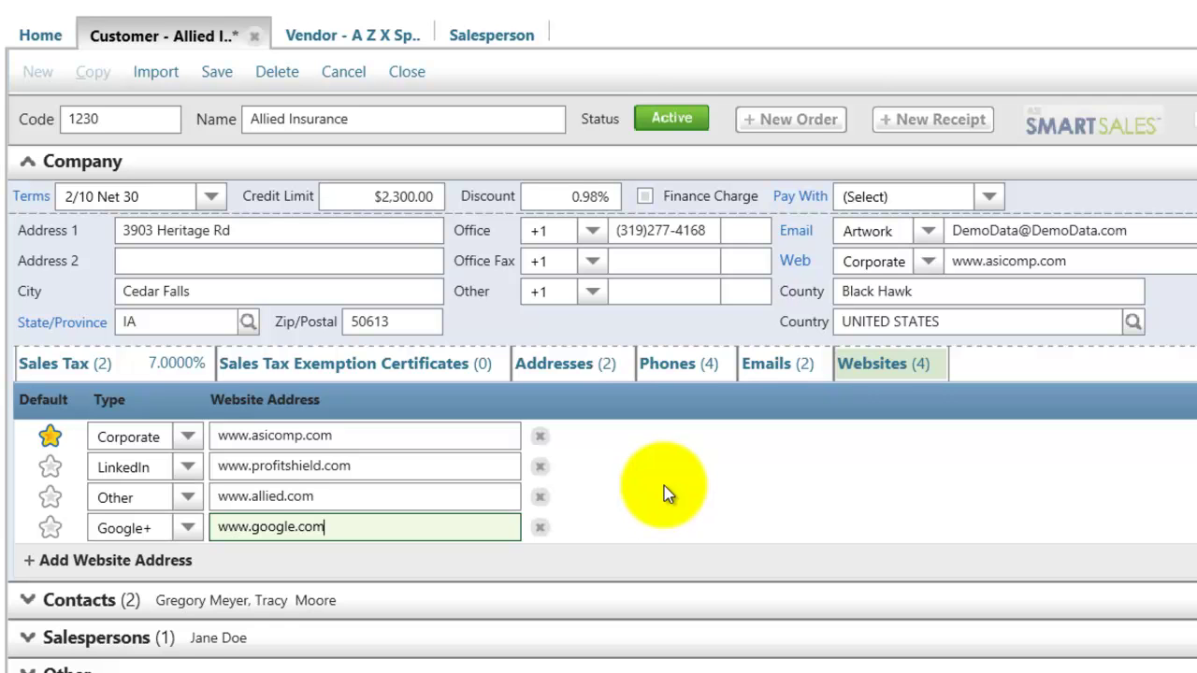
# Step: Display the customer's email addresses and switch the default between the Artwork and Other emails, making the Other email the default
pyautogui.click(775, 366)
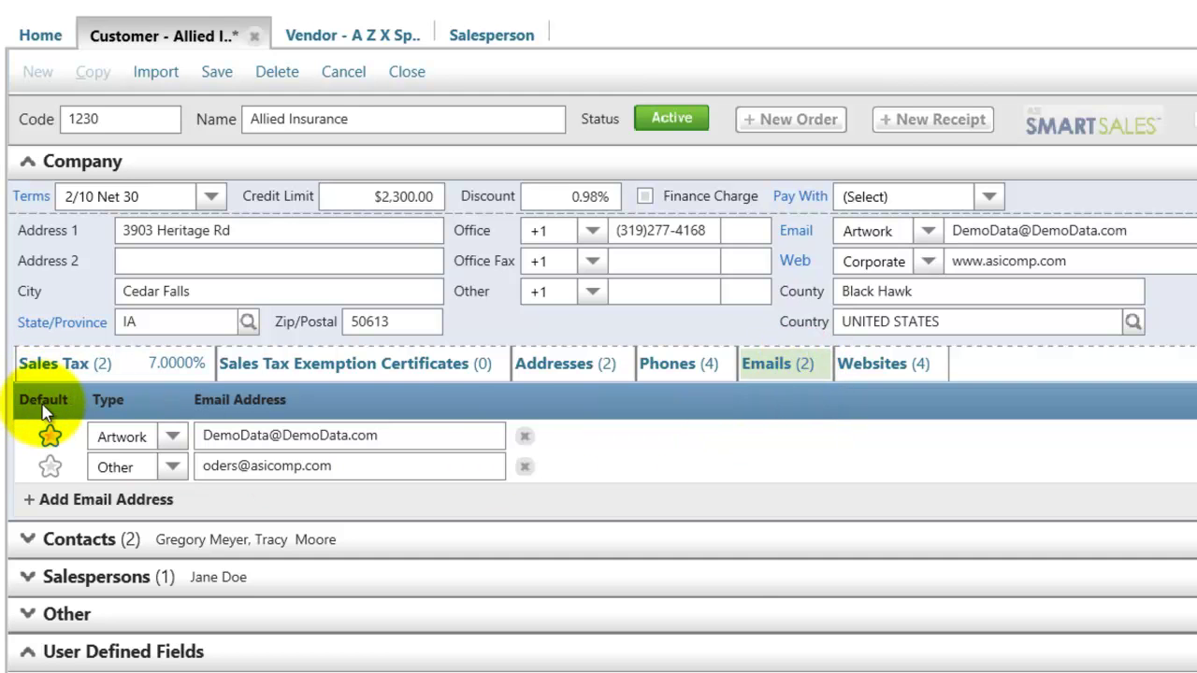
pyautogui.click(49, 466)
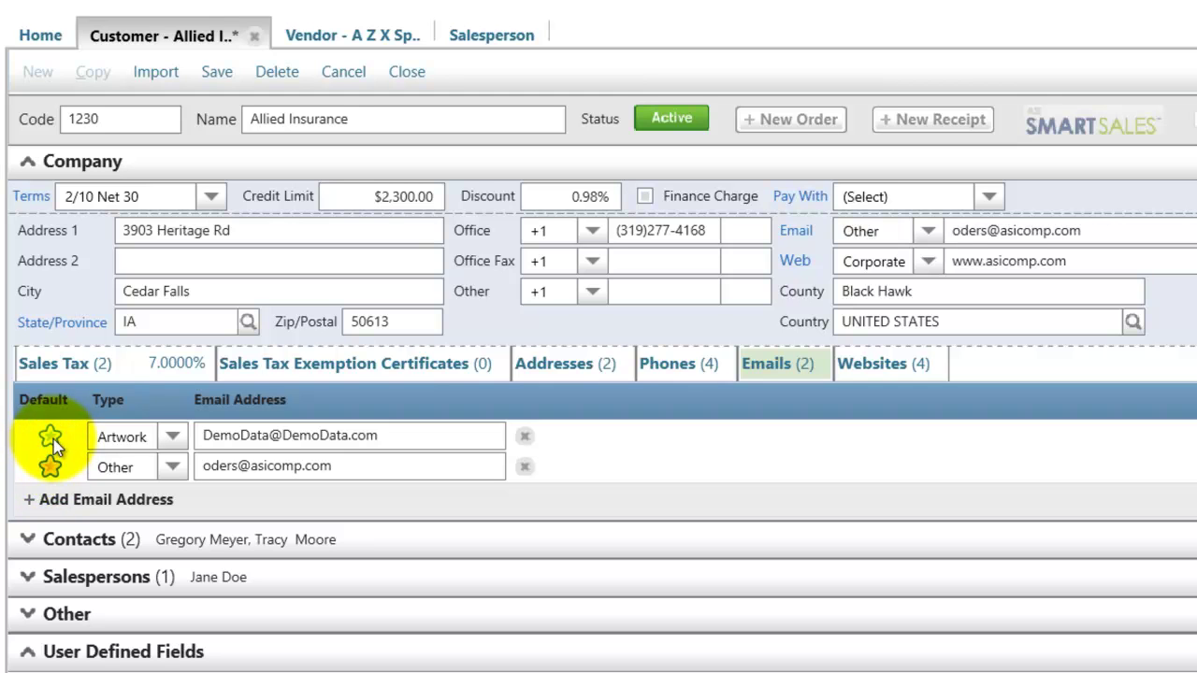
pyautogui.click(51, 438)
pyautogui.click(51, 468)
pyautogui.click(45, 437)
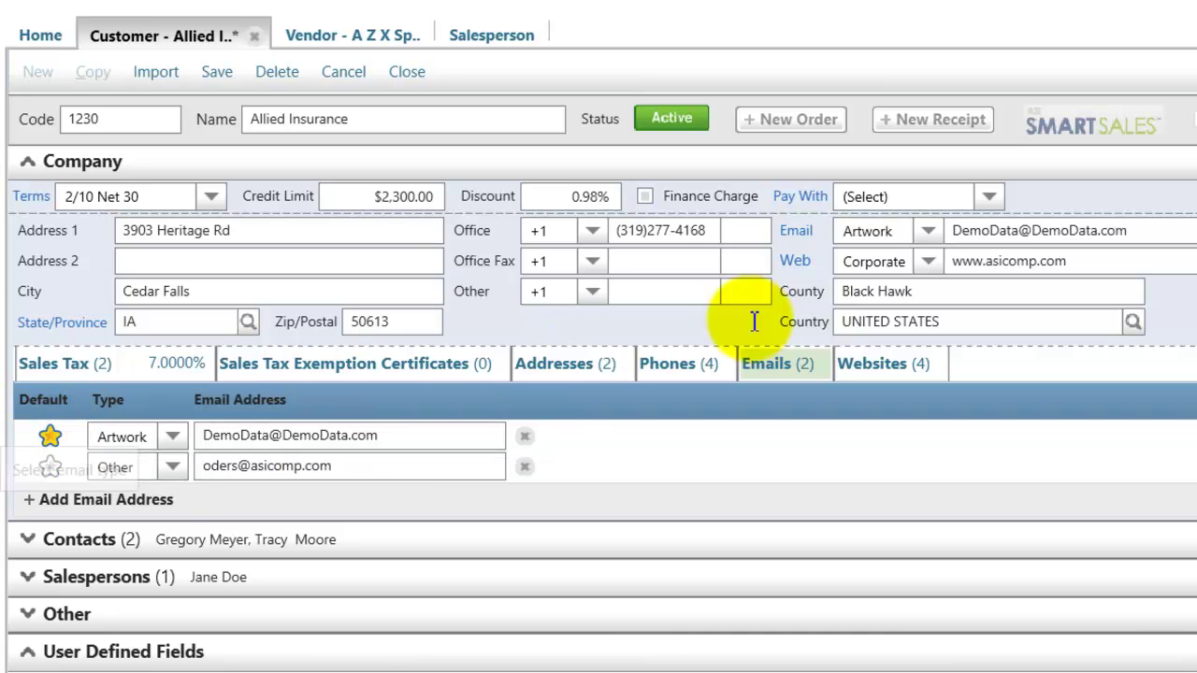
pyautogui.click(961, 232)
pyautogui.click(1017, 234)
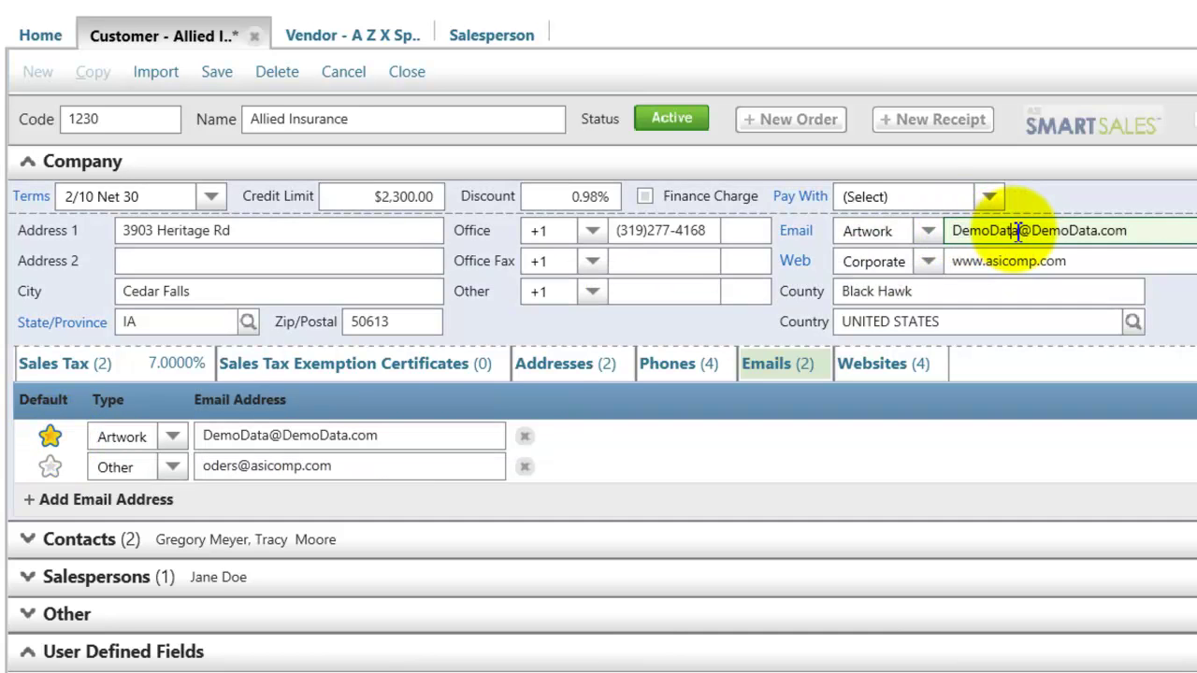
# Step: Review the type options of the Artwork email, and add and remove a blank email entry
pyautogui.click(171, 440)
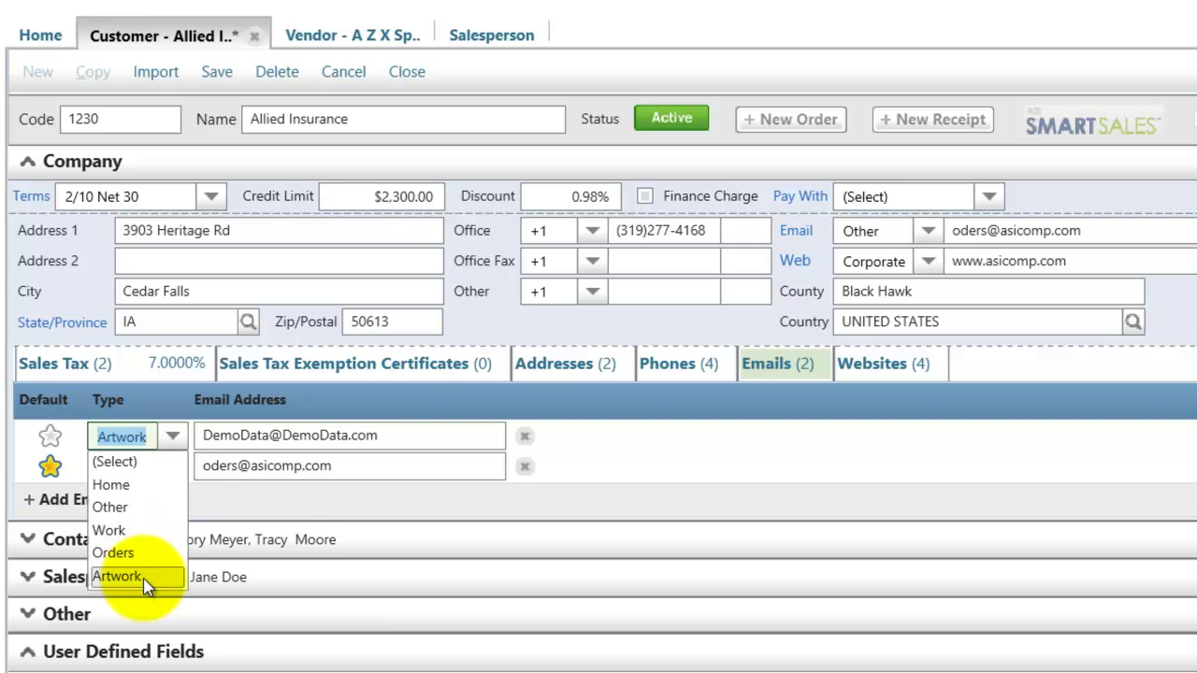
pyautogui.click(273, 499)
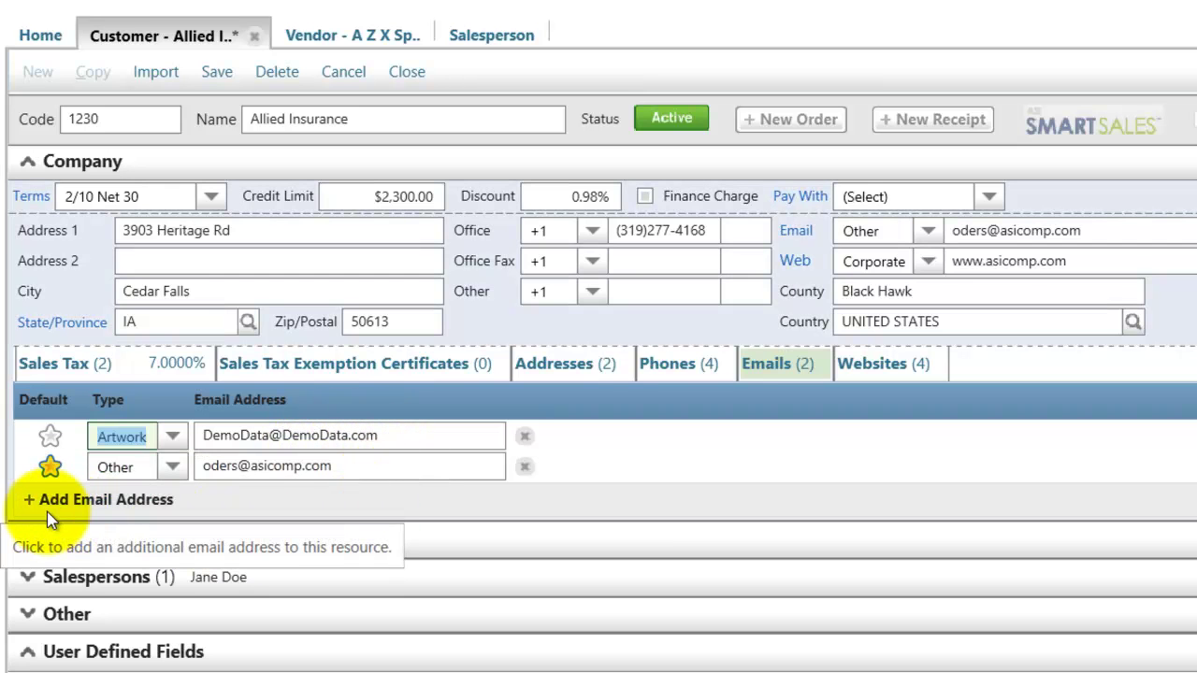
pyautogui.click(128, 499)
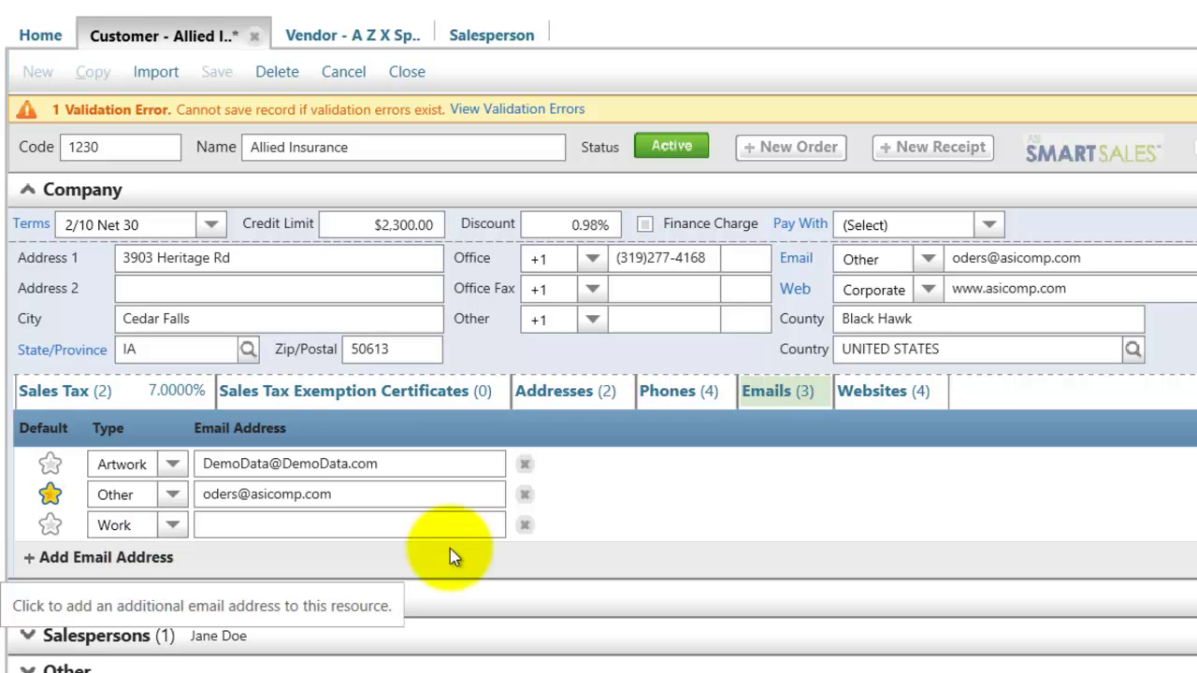
pyautogui.click(527, 528)
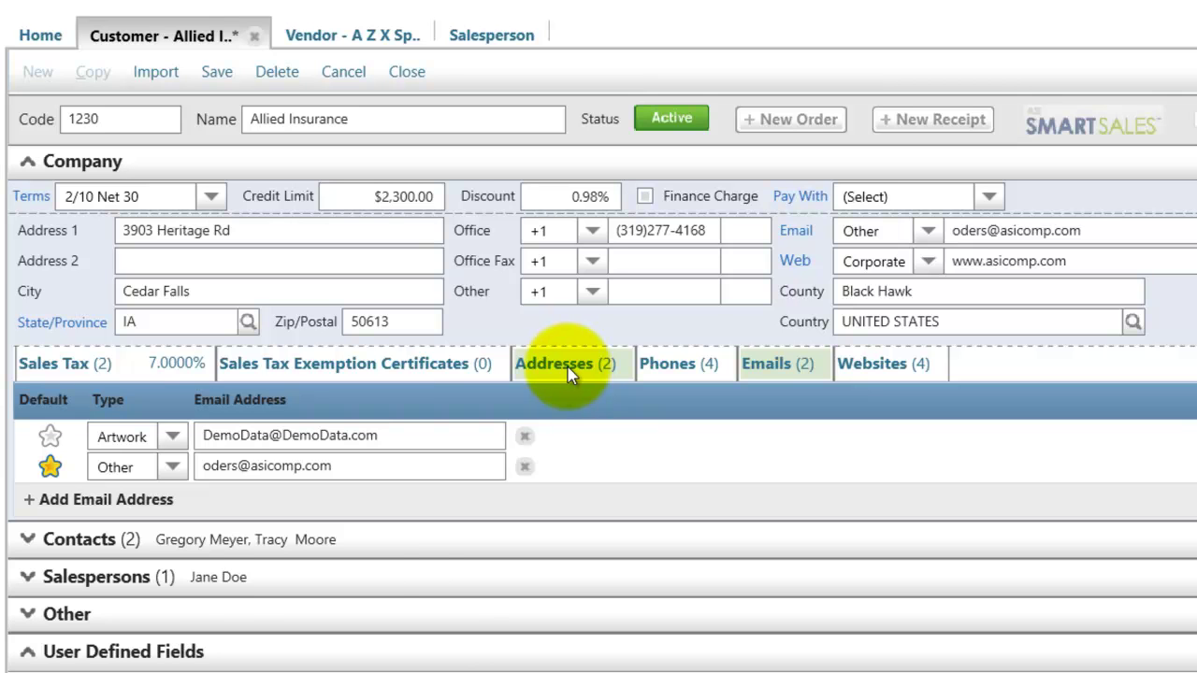
# Step: Display the customer's addresses and examine the sales tax and tax exemption certificates of the default address
pyautogui.click(572, 369)
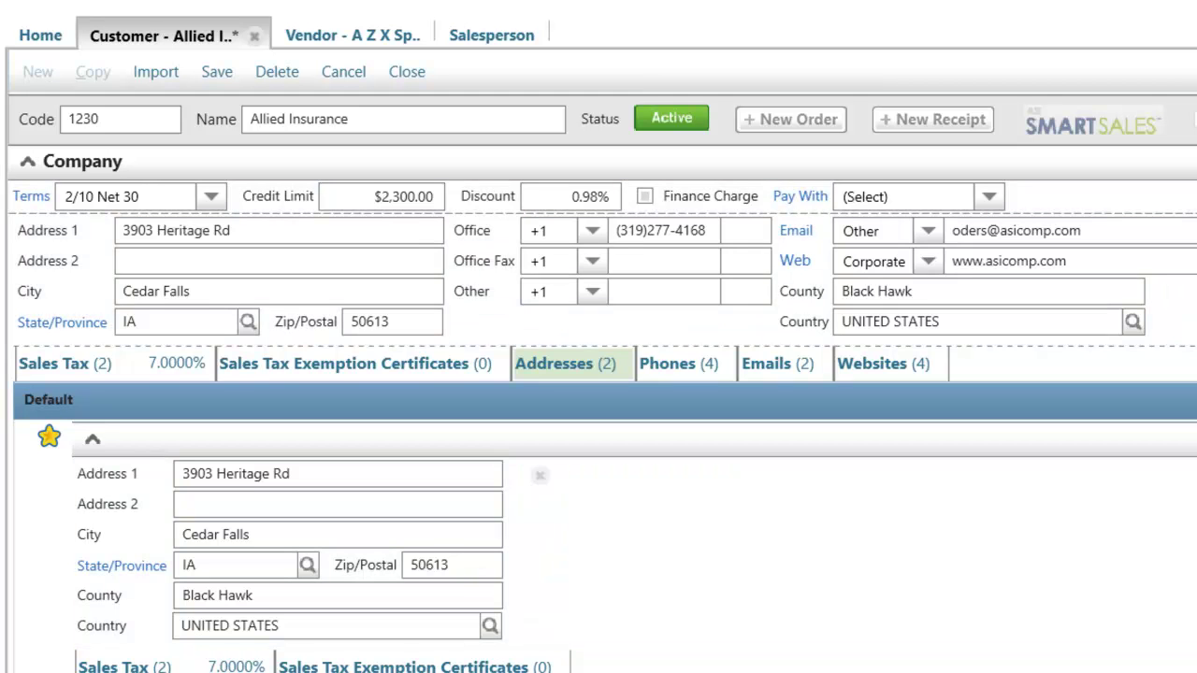
pyautogui.scroll(-3, 354, 627)
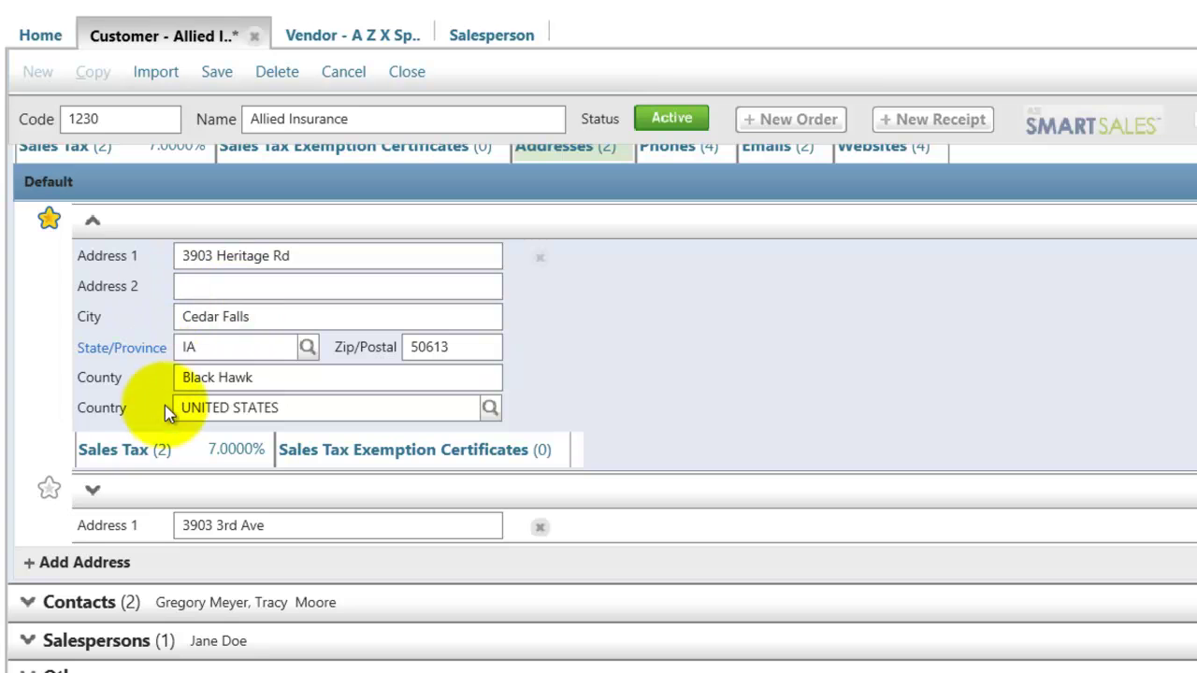
pyautogui.click(185, 458)
pyautogui.click(394, 464)
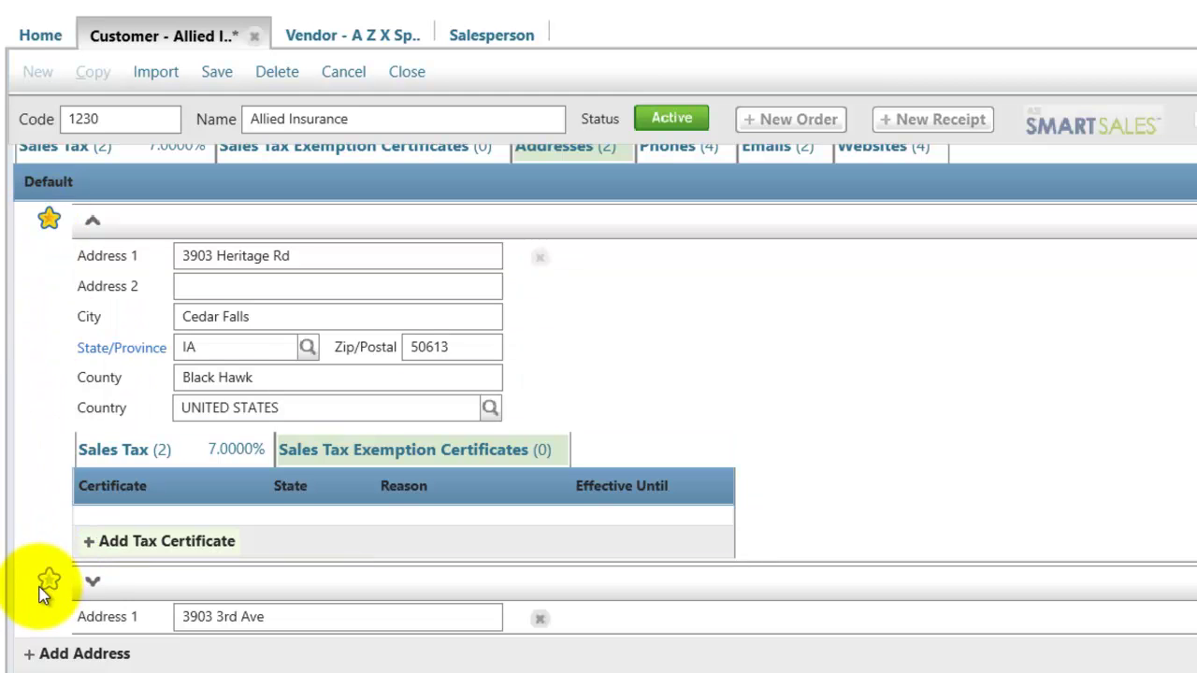
# Step: Try the second address as the customer's default and restore the first address as default
pyautogui.click(46, 587)
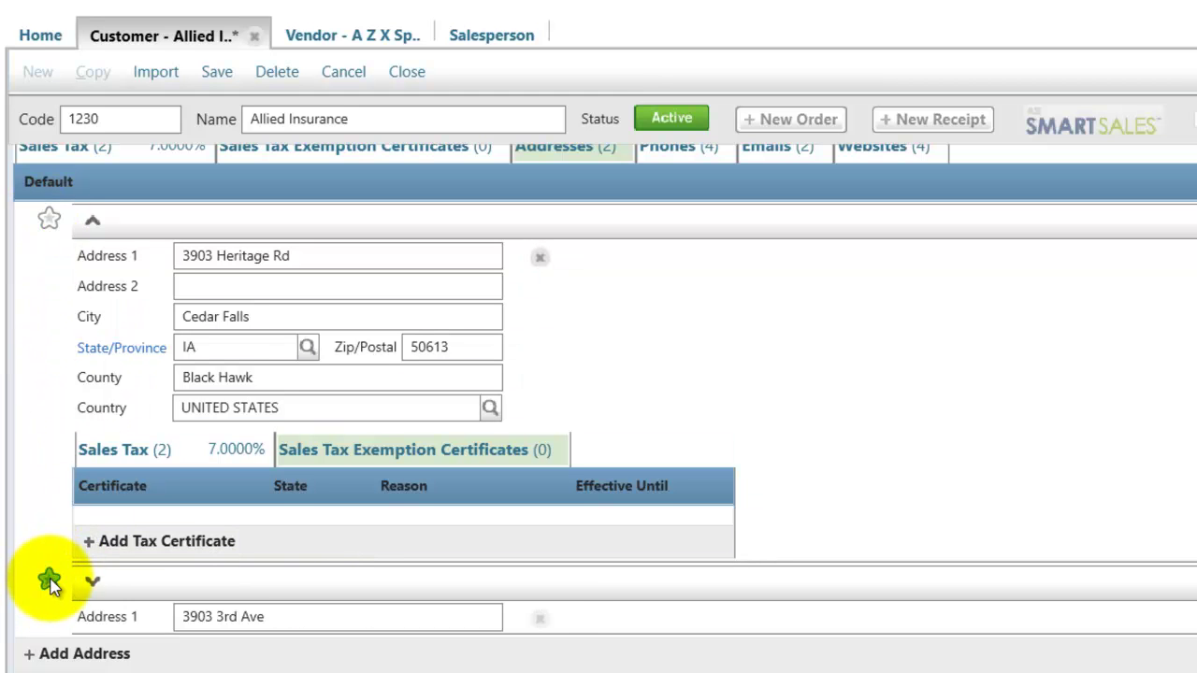
pyautogui.click(48, 219)
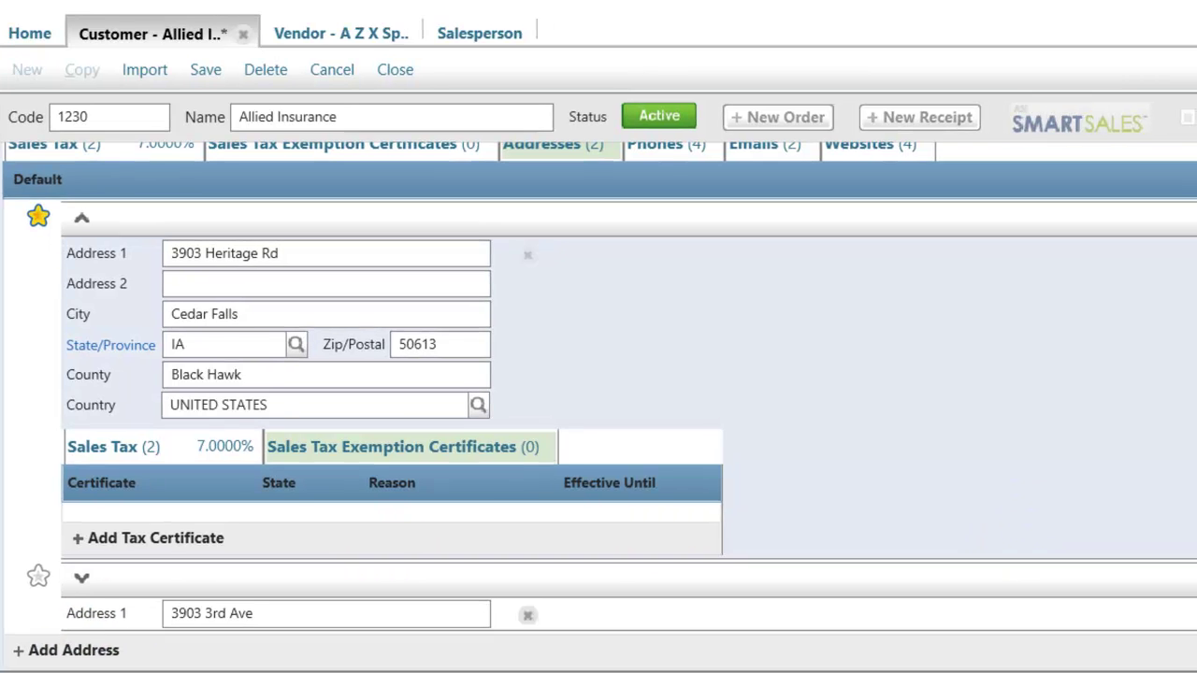
# Step: Display the customer's phone numbers and examine the type and country code options of the first Office phone, keeping United States +1
pyautogui.scroll(2, 1183, 386)
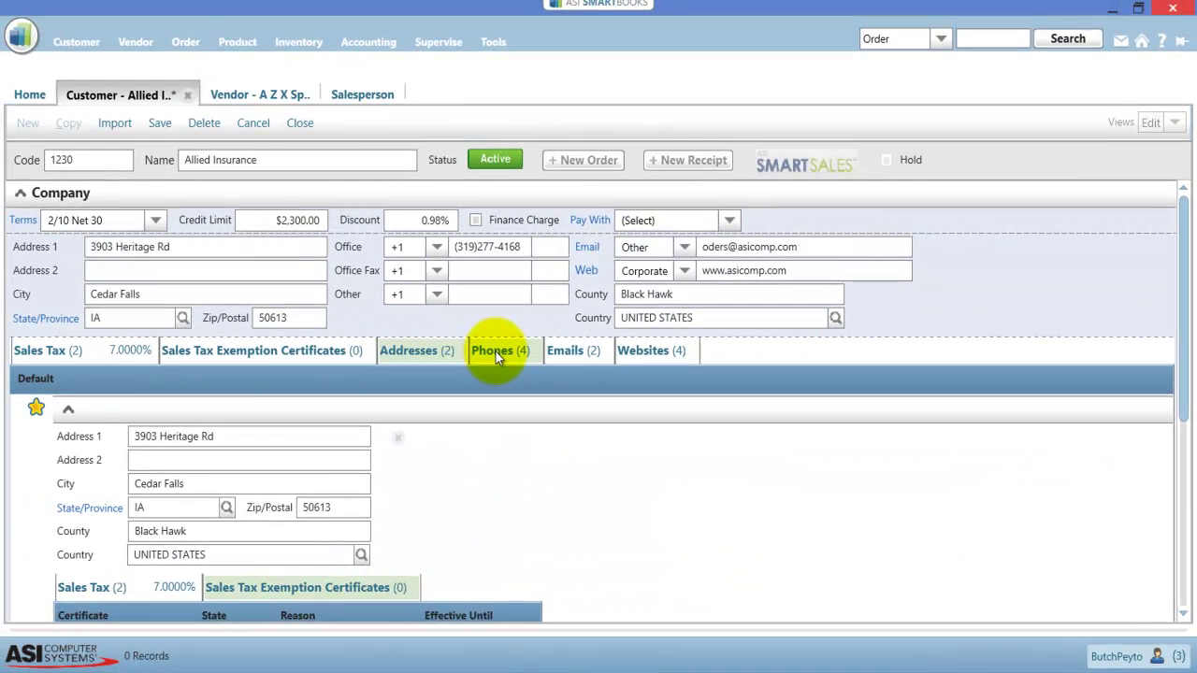
pyautogui.click(495, 351)
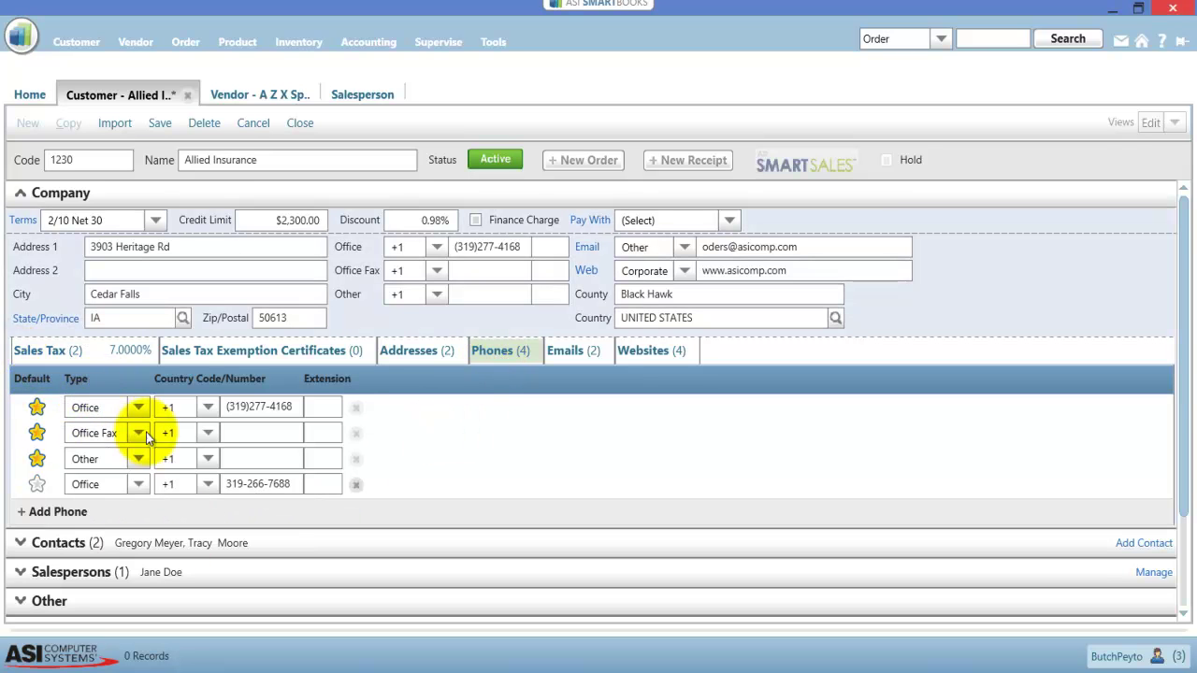
pyautogui.click(138, 410)
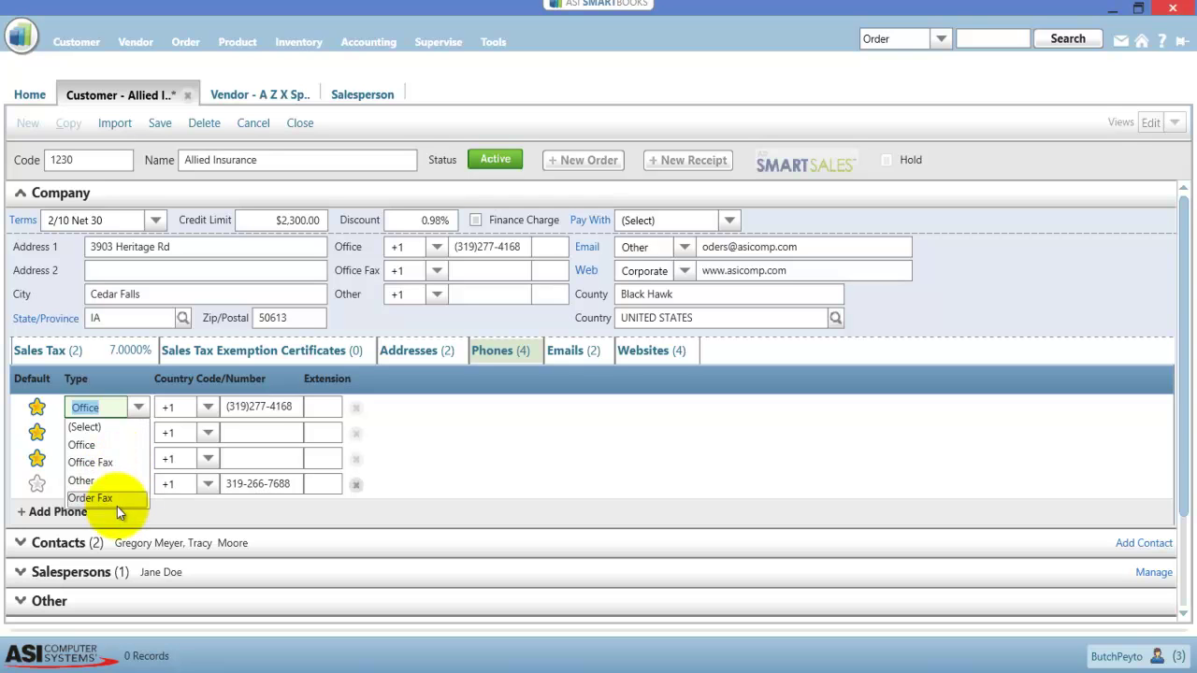
pyautogui.click(215, 375)
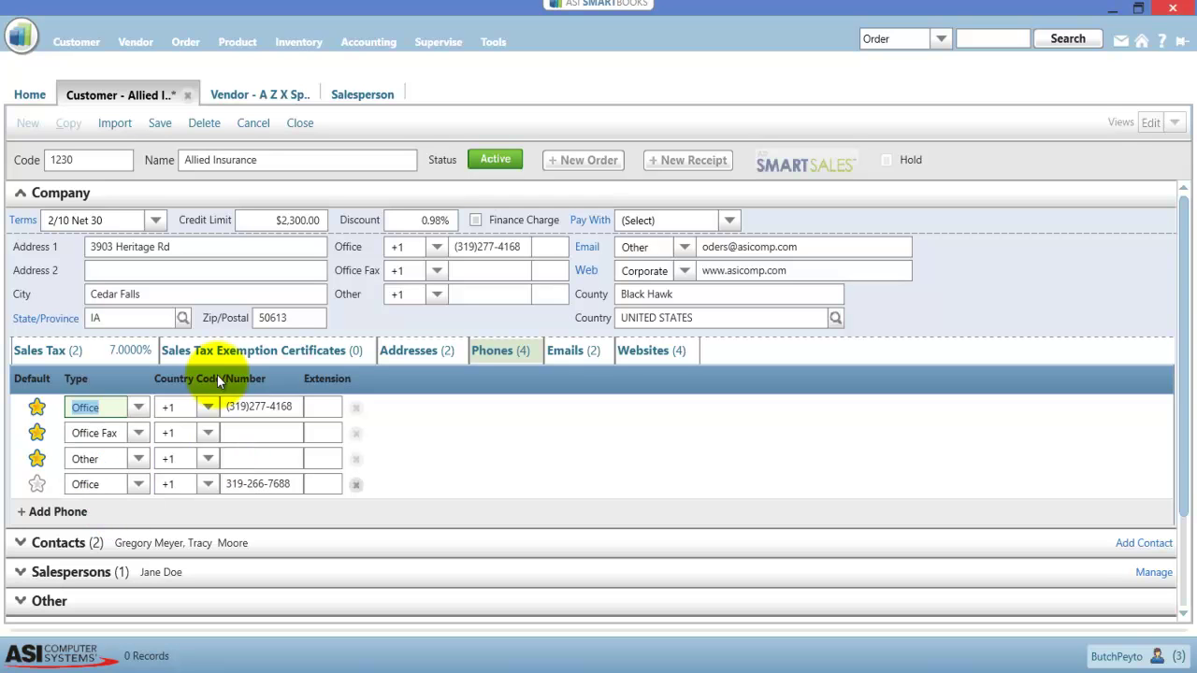
pyautogui.click(210, 404)
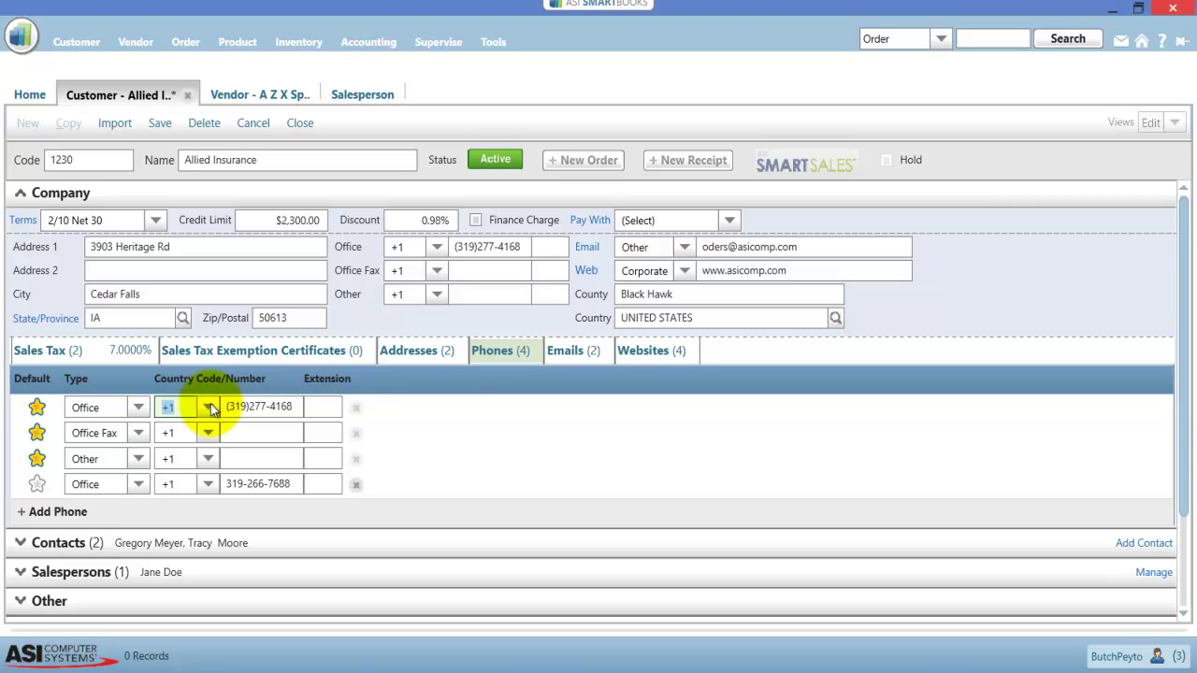
pyautogui.click(205, 408)
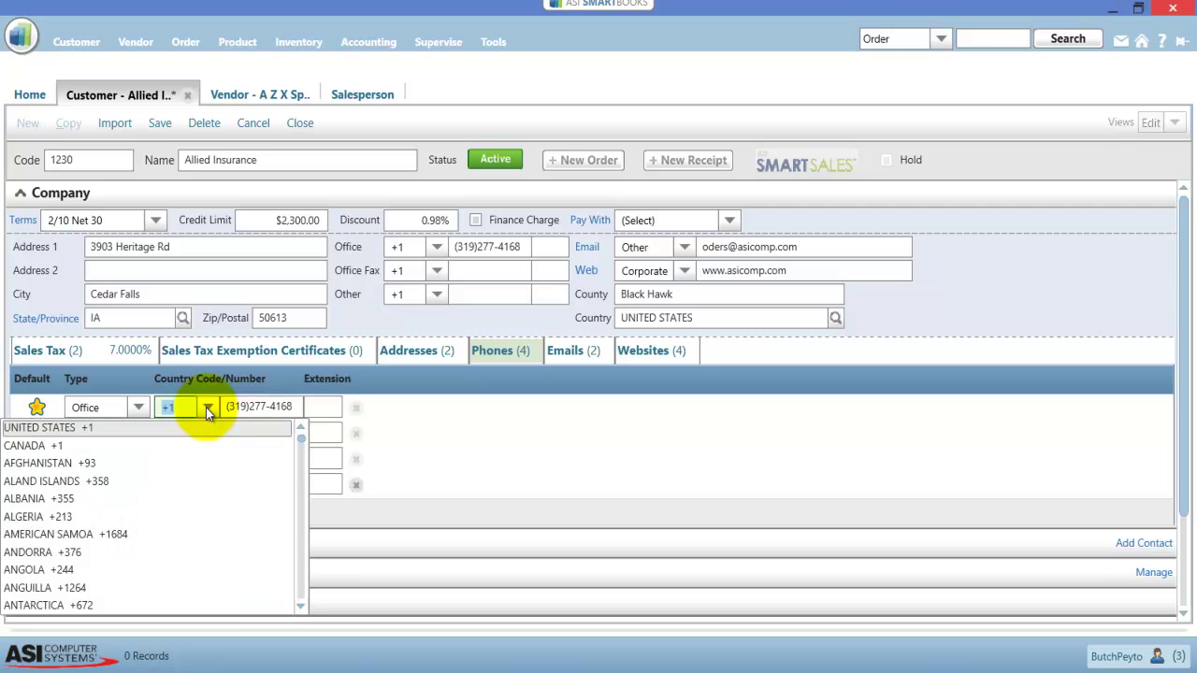
pyautogui.click(81, 427)
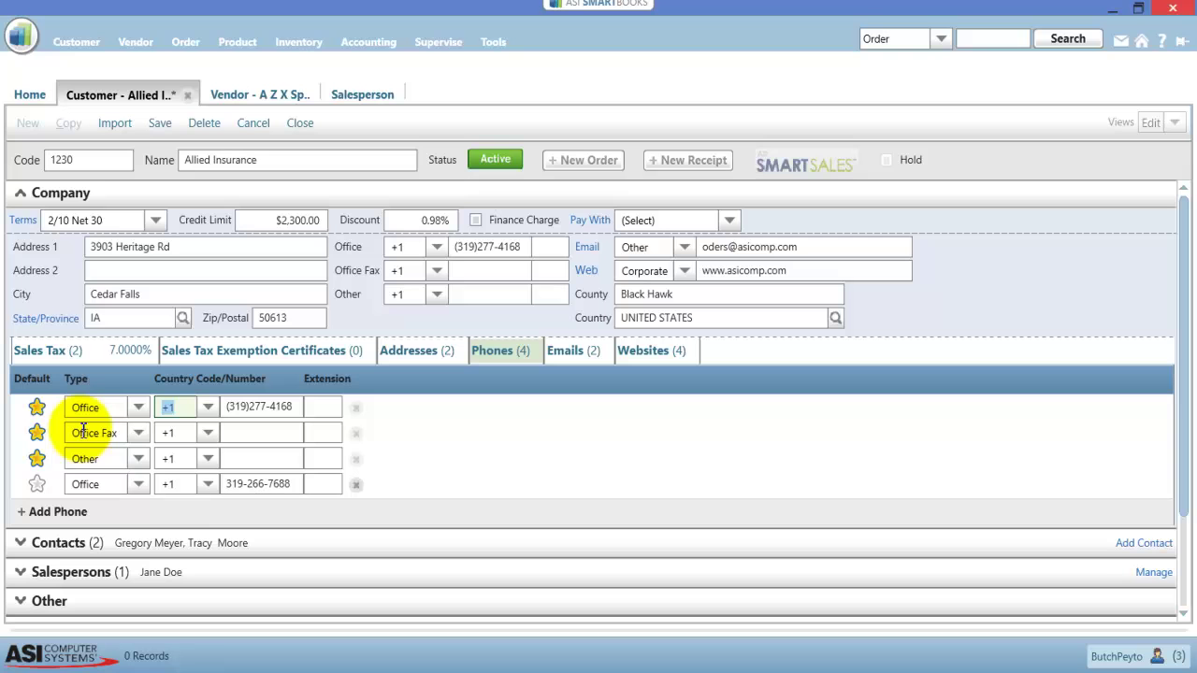
# Step: Add a blank Office phone entry, look at its country code options, and remove the entry
pyautogui.click(63, 517)
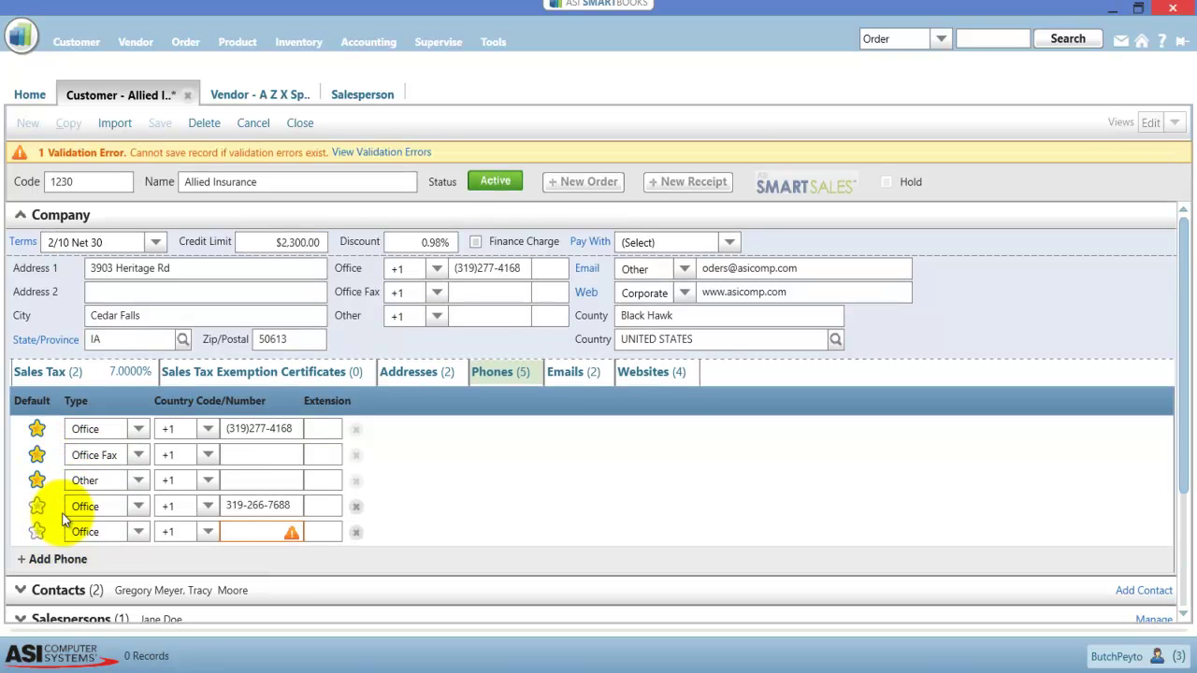
pyautogui.click(210, 530)
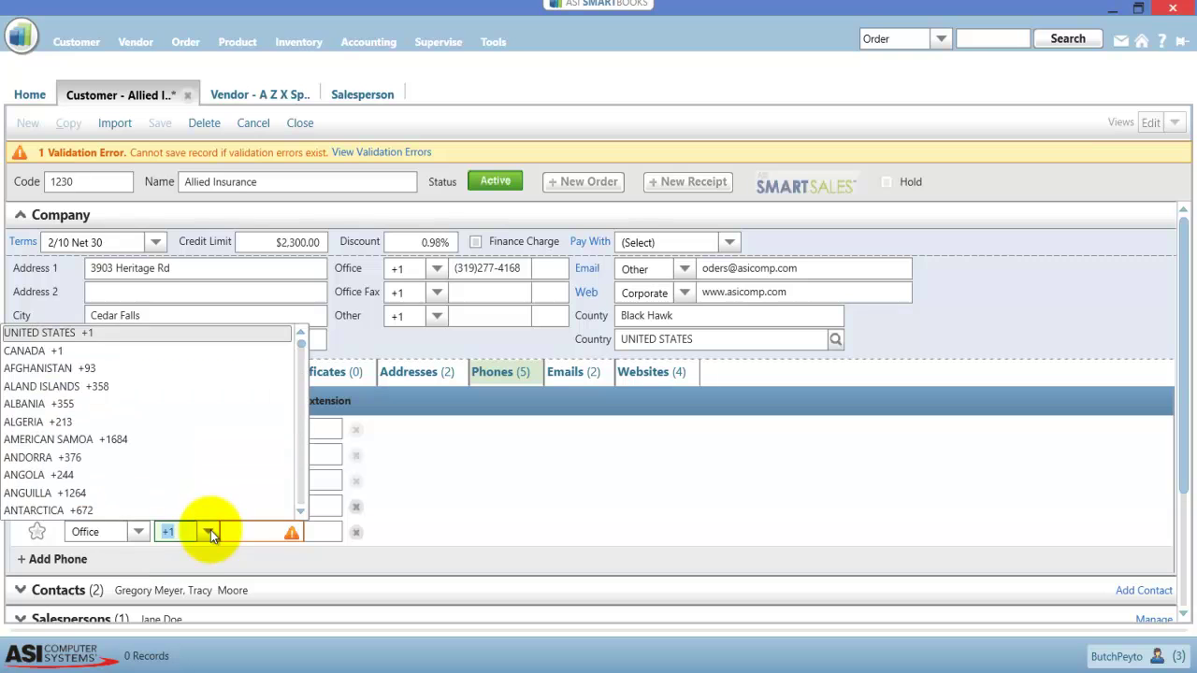
pyautogui.press('Escape')
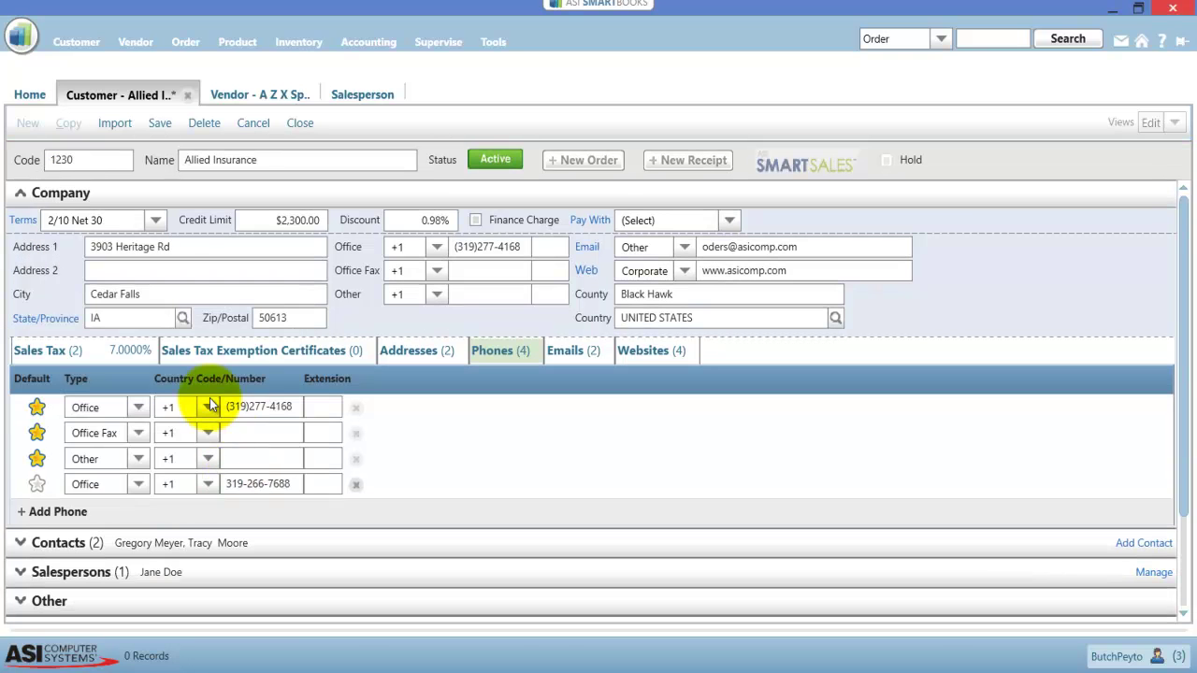
pyautogui.click(328, 409)
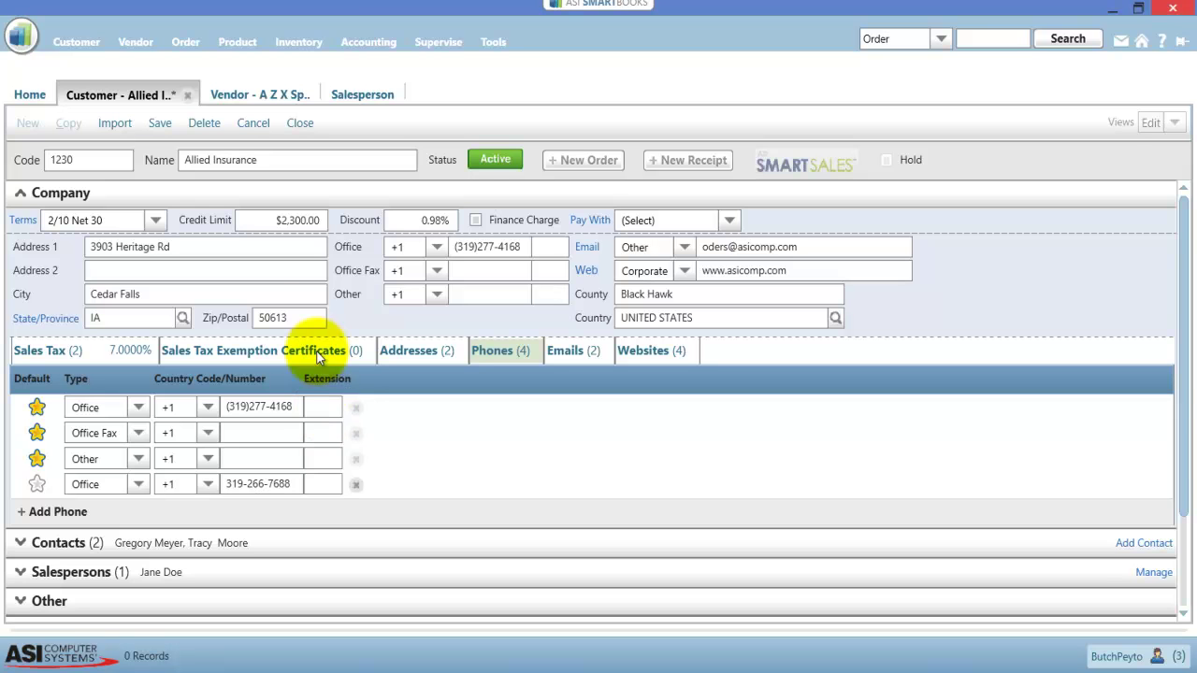
# Step: Save the changes made to the Allied Insurance customer record
pyautogui.click(160, 125)
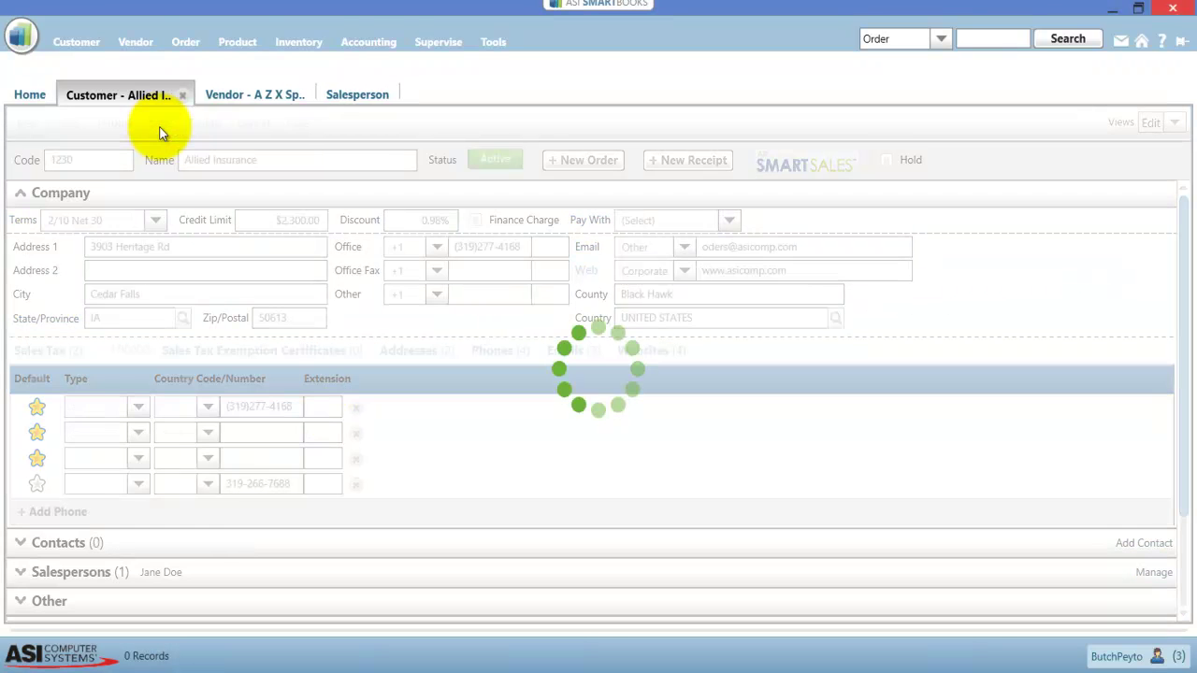
# Step: Display the websites of the A Z X Sport vendor and examine the type options of its website, keeping Corporate
pyautogui.click(273, 97)
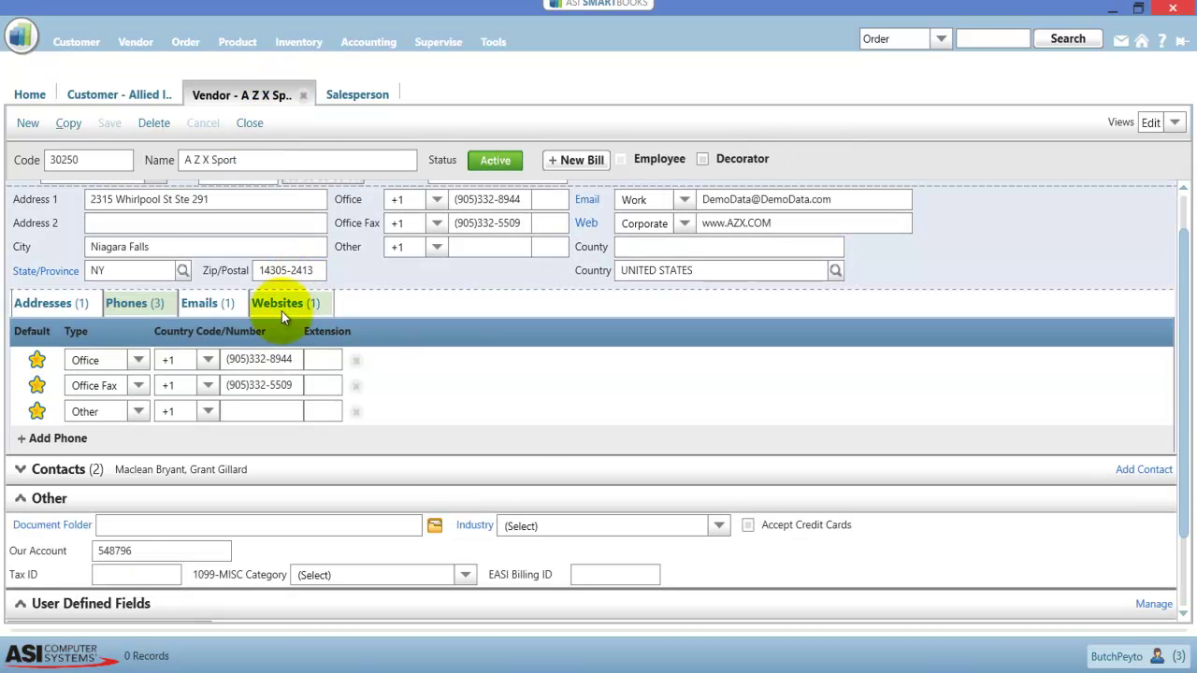
pyautogui.click(281, 311)
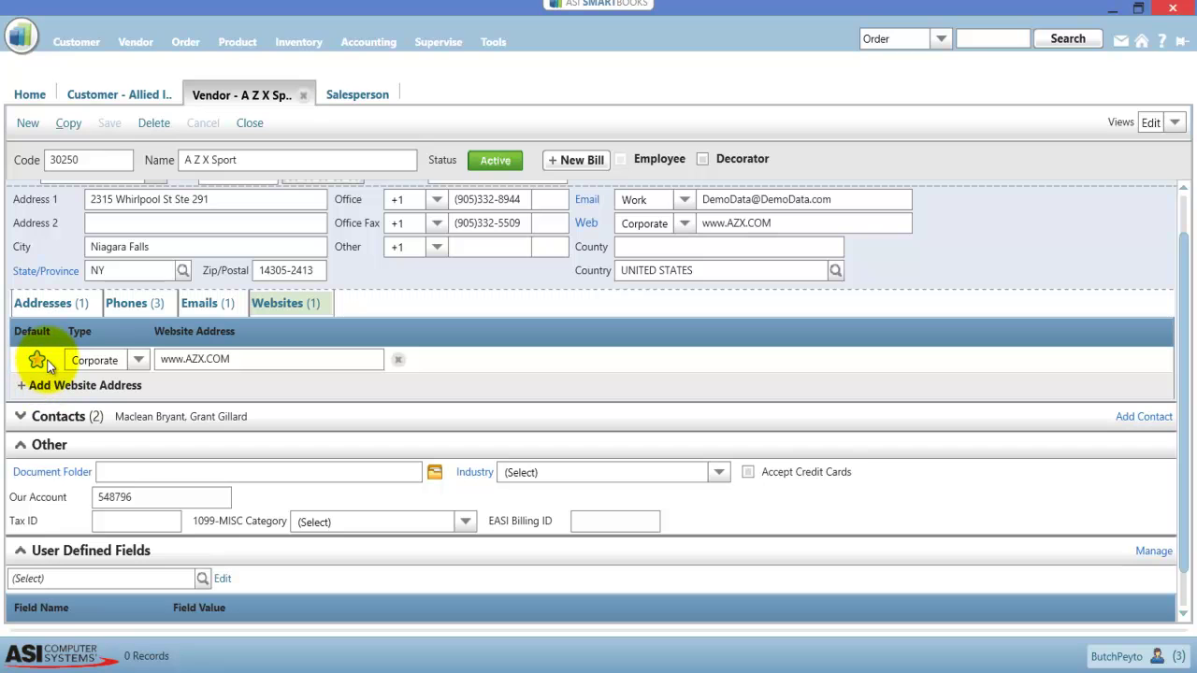
pyautogui.click(130, 364)
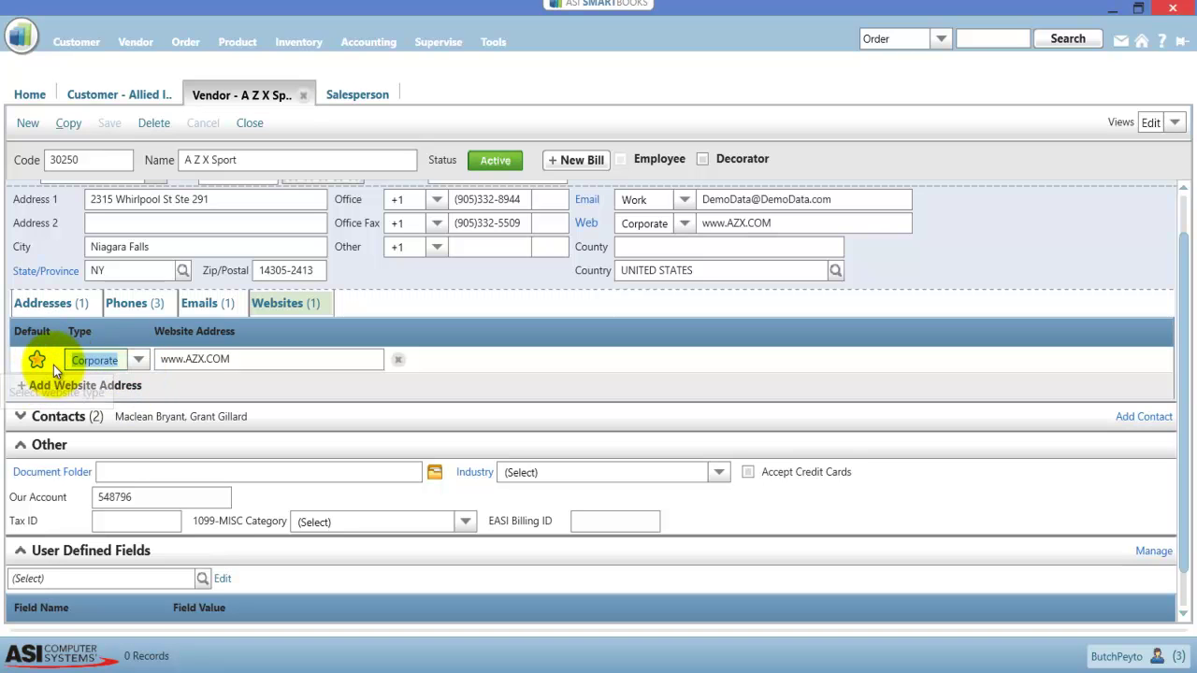
pyautogui.click(139, 361)
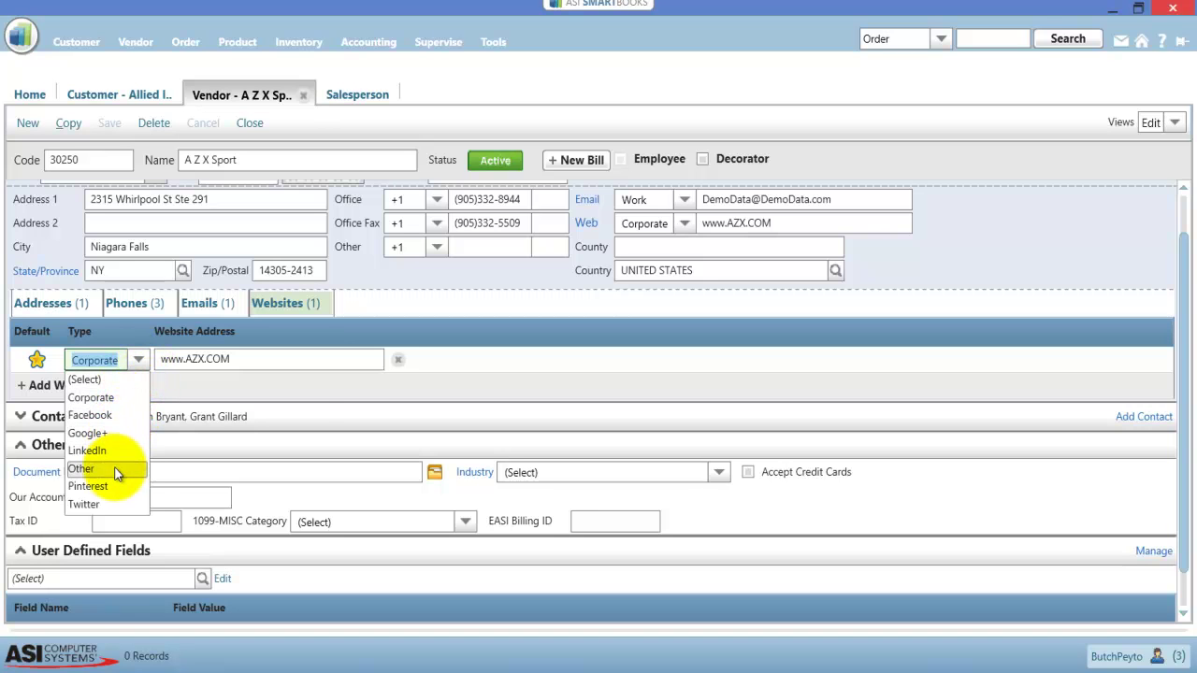
pyautogui.click(283, 367)
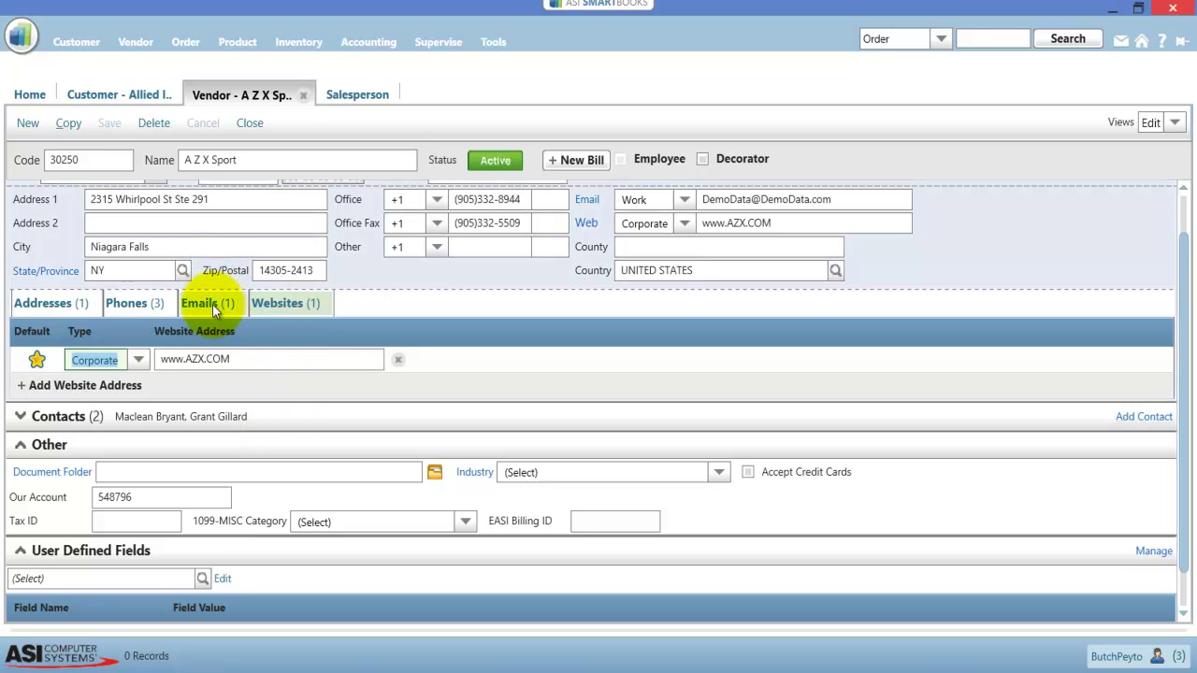
# Step: Display the vendor's emails and examine the type options of the default email, keeping Work
pyautogui.click(212, 303)
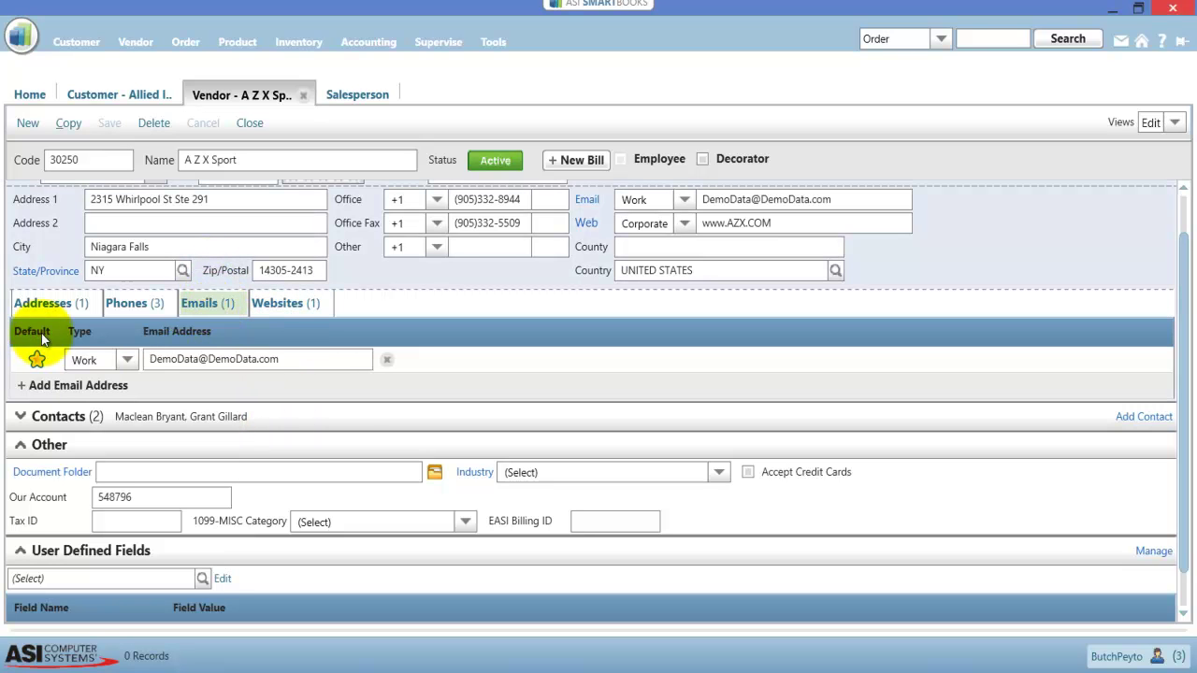
pyautogui.click(128, 361)
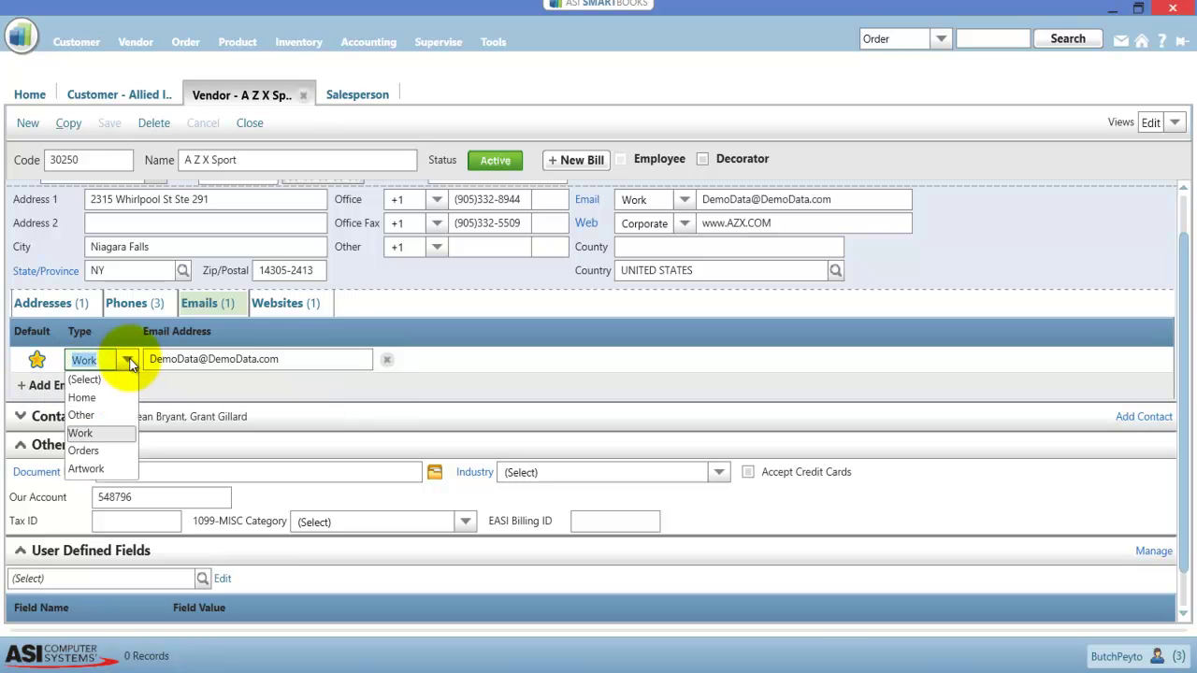
pyautogui.click(107, 433)
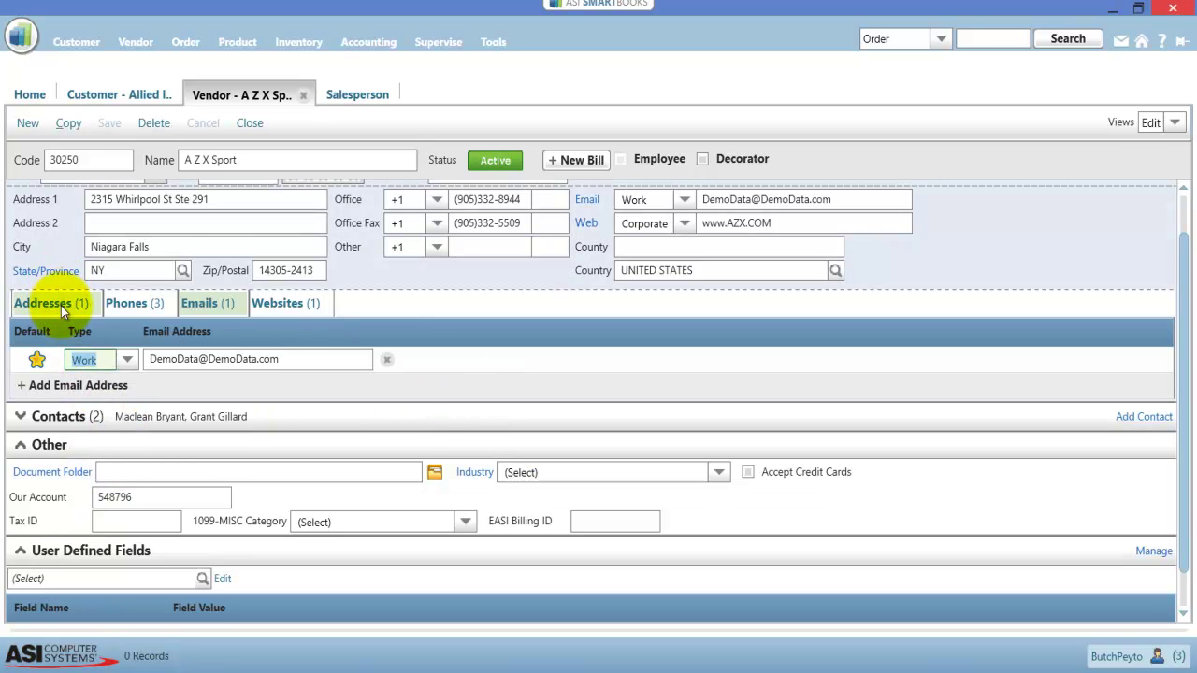
# Step: Examine the vendor's default address and its list of phone numbers
pyautogui.click(72, 303)
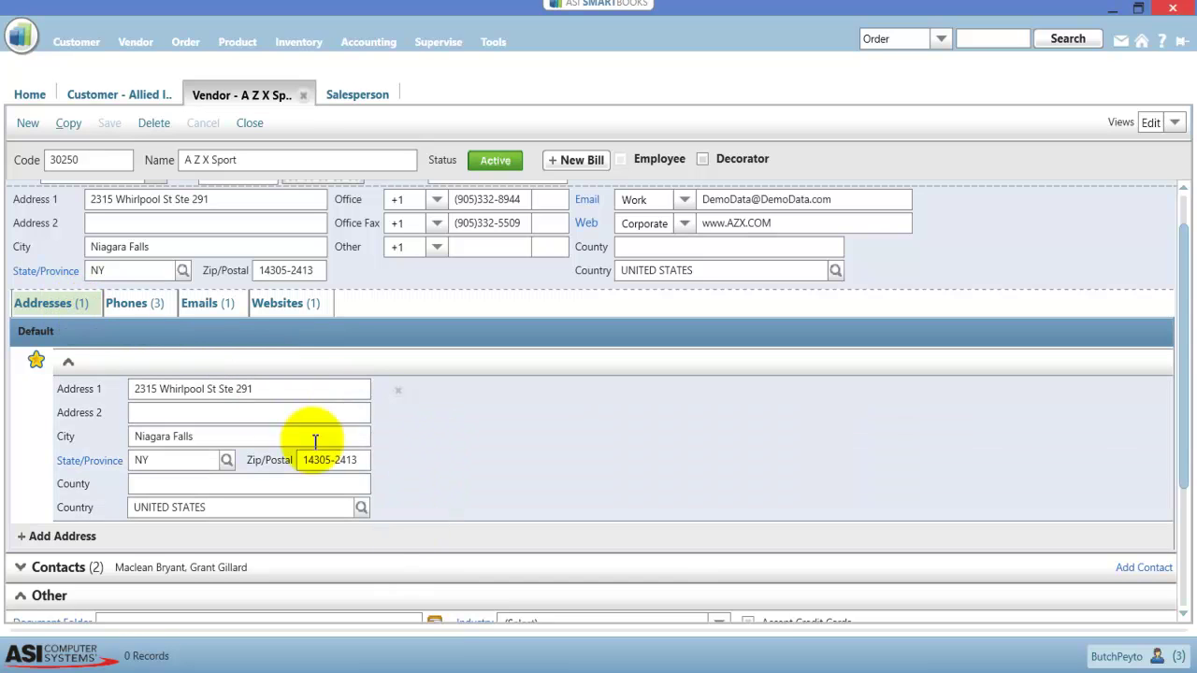
pyautogui.click(134, 304)
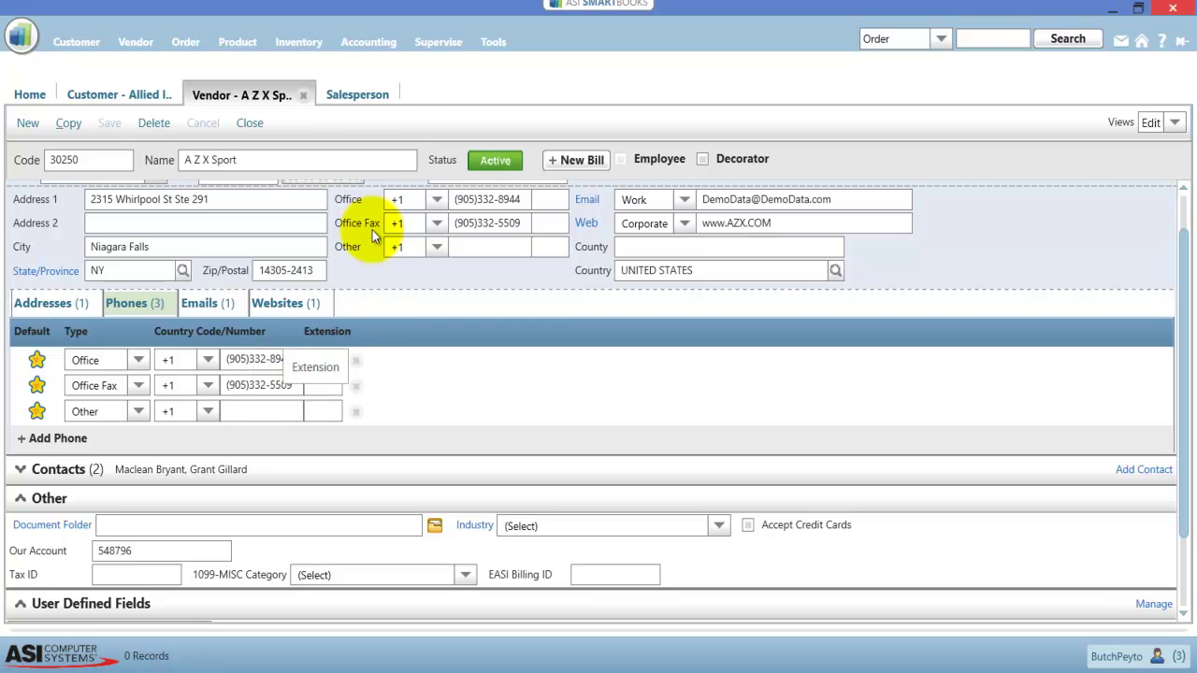
# Step: Display the salesperson record's websites and emails, and examine the type options of the default email, keeping Work
pyautogui.click(357, 95)
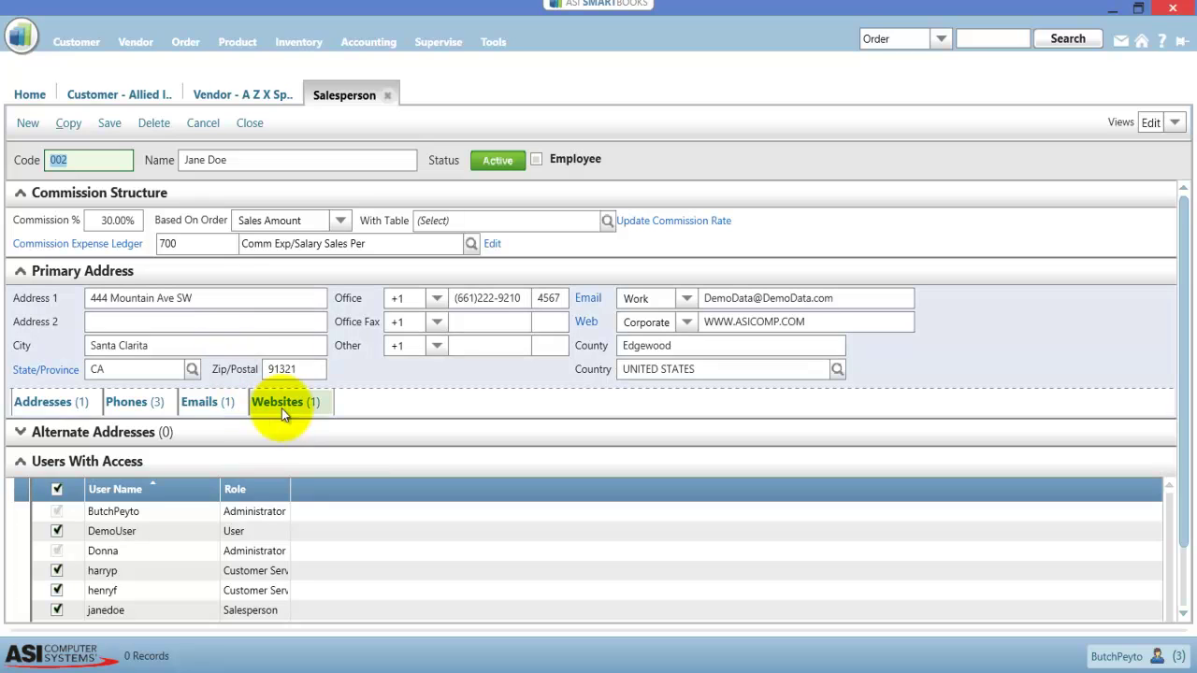
pyautogui.click(286, 407)
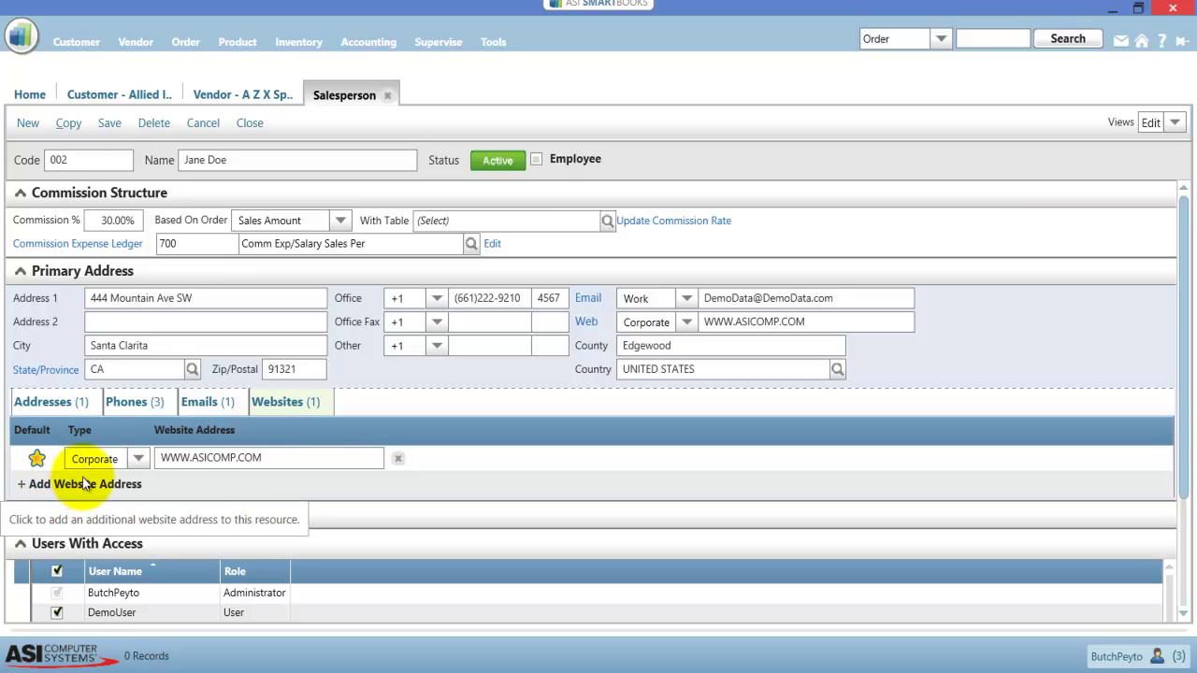
pyautogui.click(211, 403)
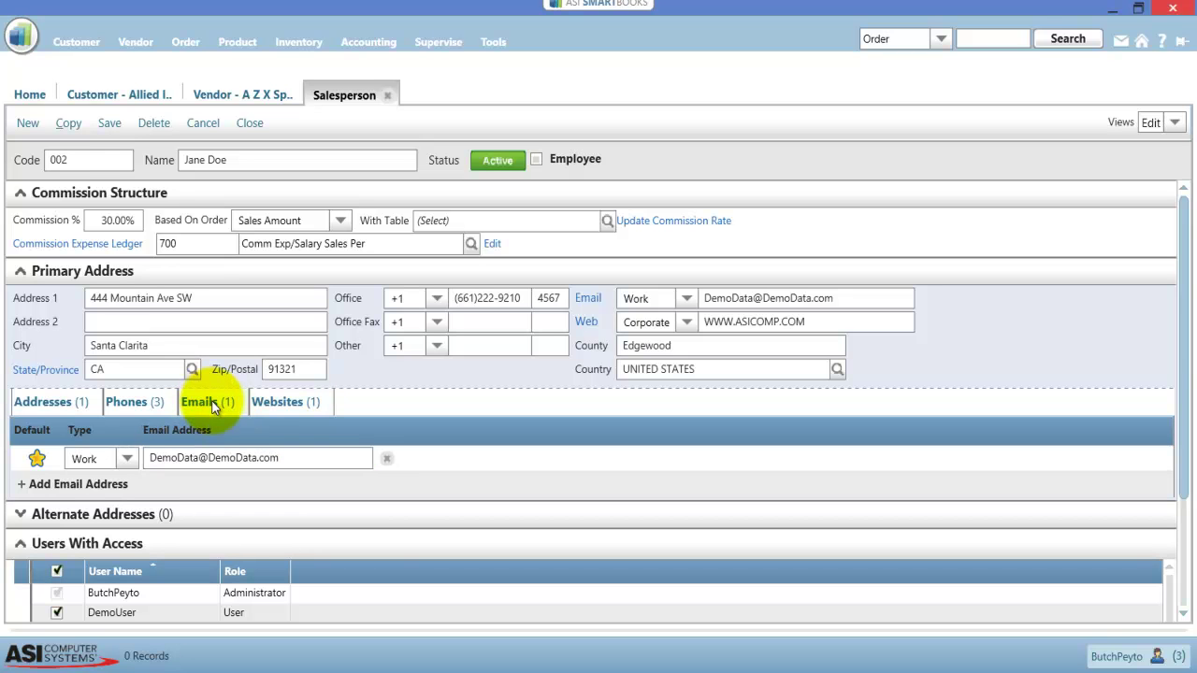
pyautogui.click(127, 460)
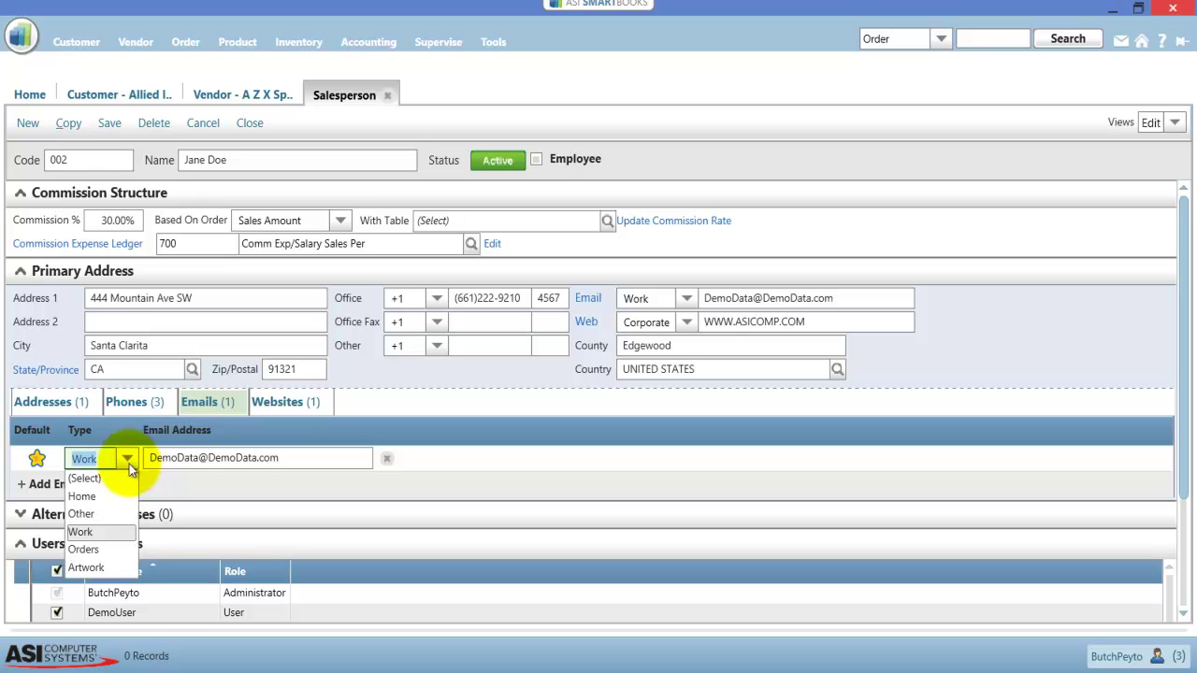
pyautogui.click(80, 531)
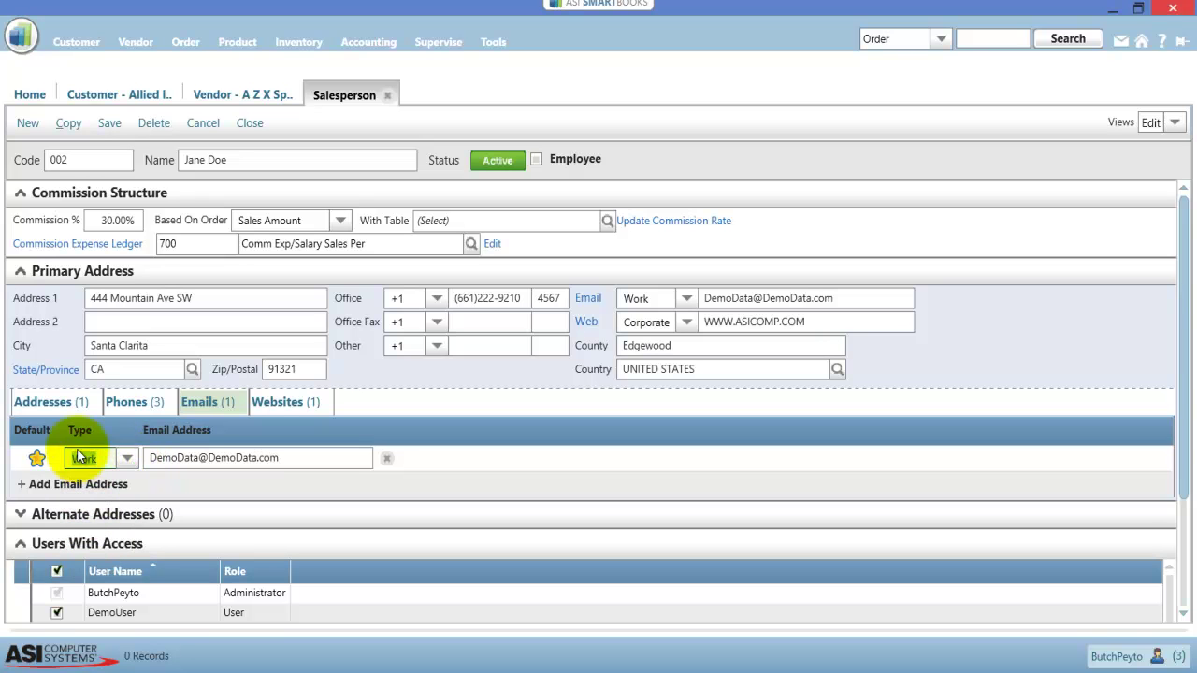
# Step: Examine the salesperson's default address and display the salesperson's phone numbers
pyautogui.click(62, 401)
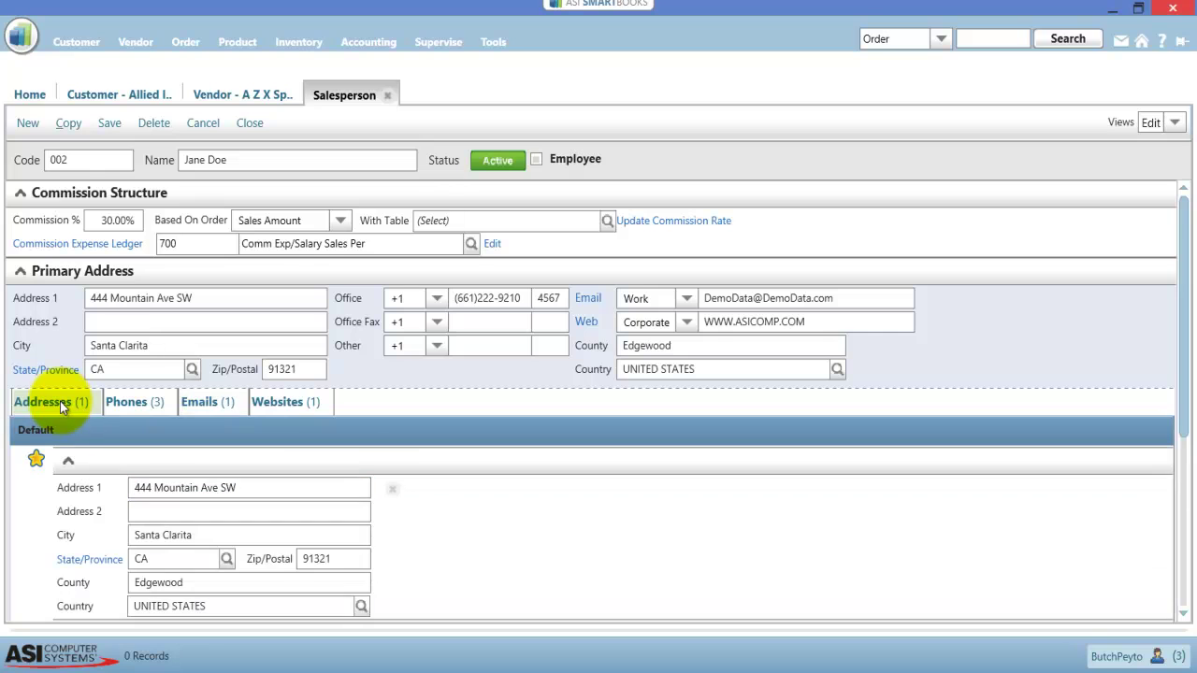
pyautogui.scroll(-2, 140, 412)
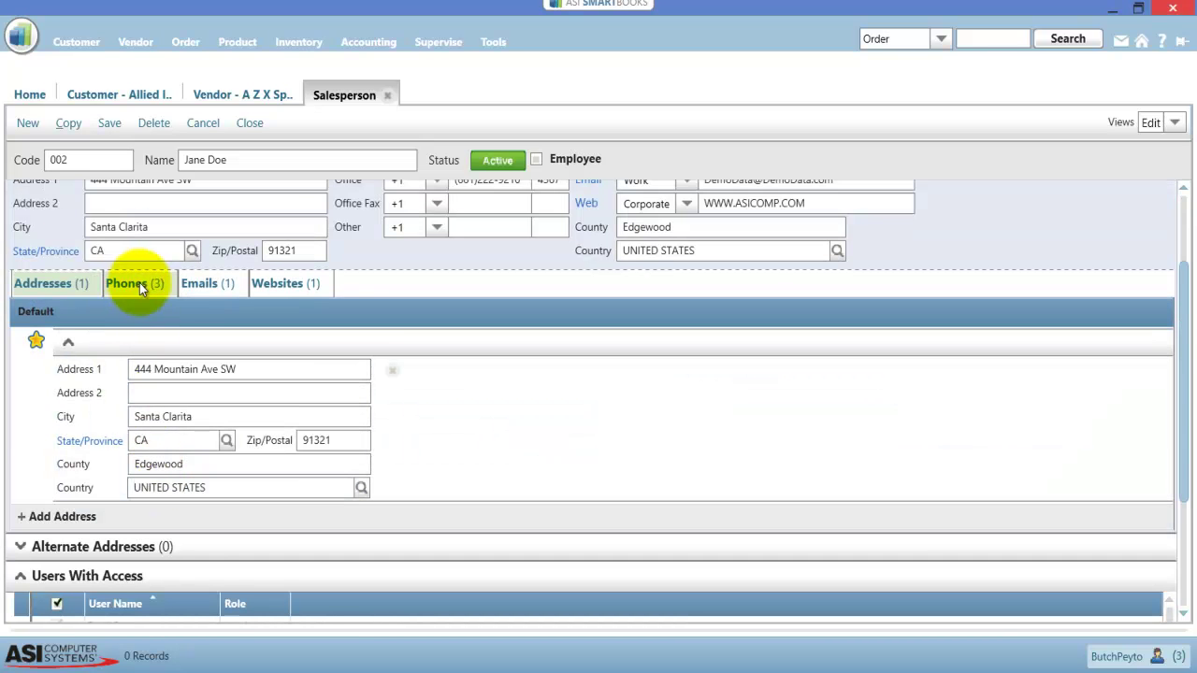
pyautogui.click(142, 282)
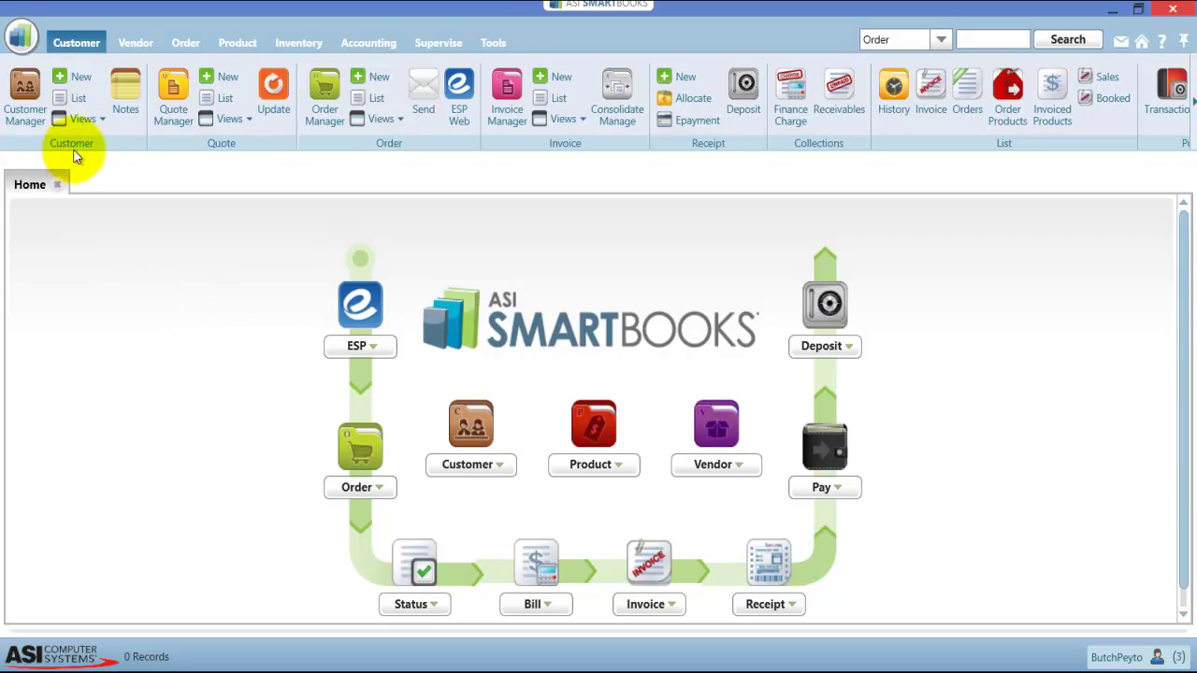
# Step: Display the customer list and open the Allied Insurance record from it
pyautogui.click(69, 98)
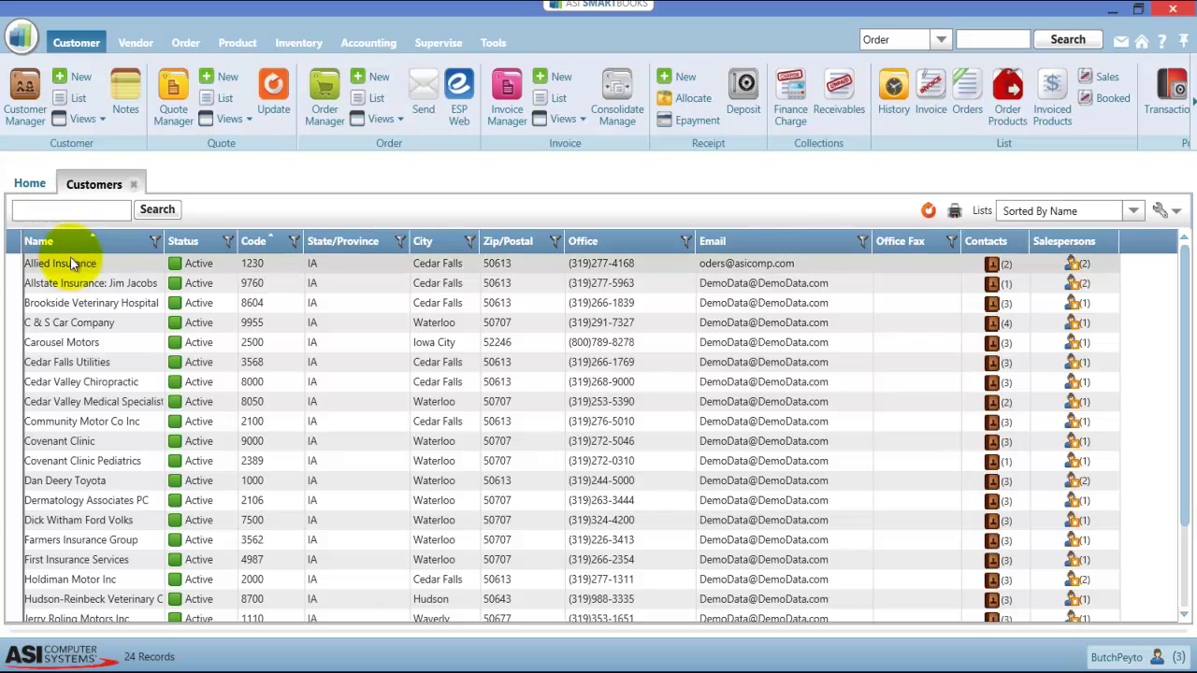
pyautogui.click(80, 269)
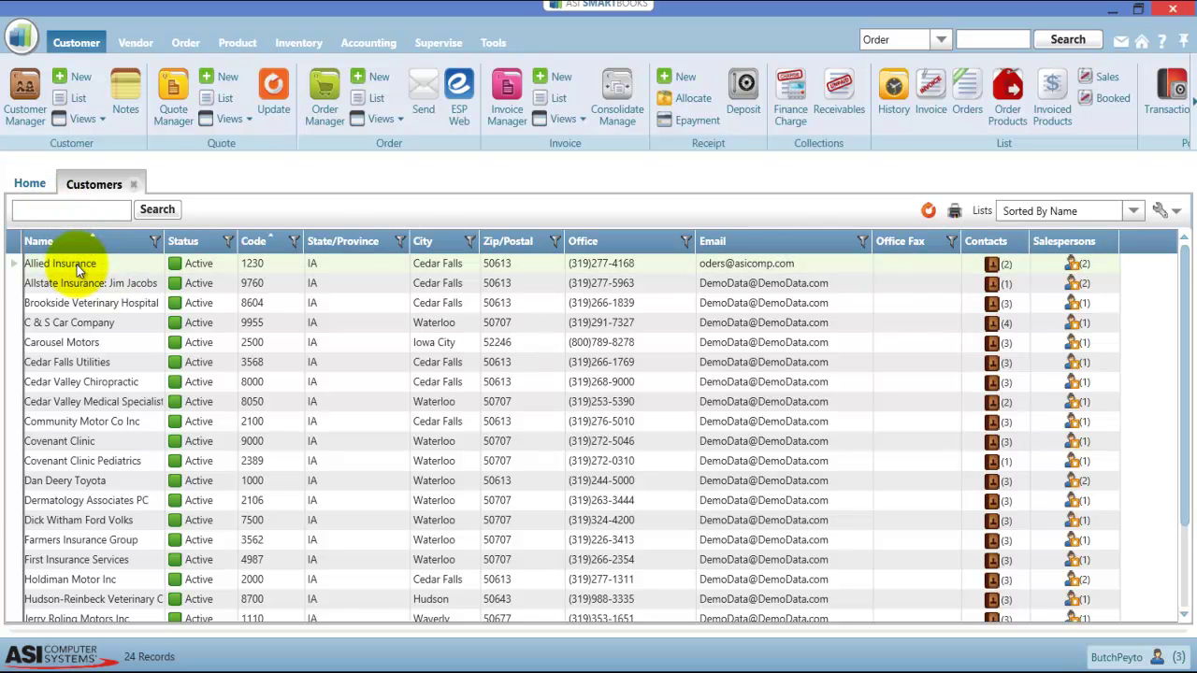
pyautogui.doubleClick(80, 268)
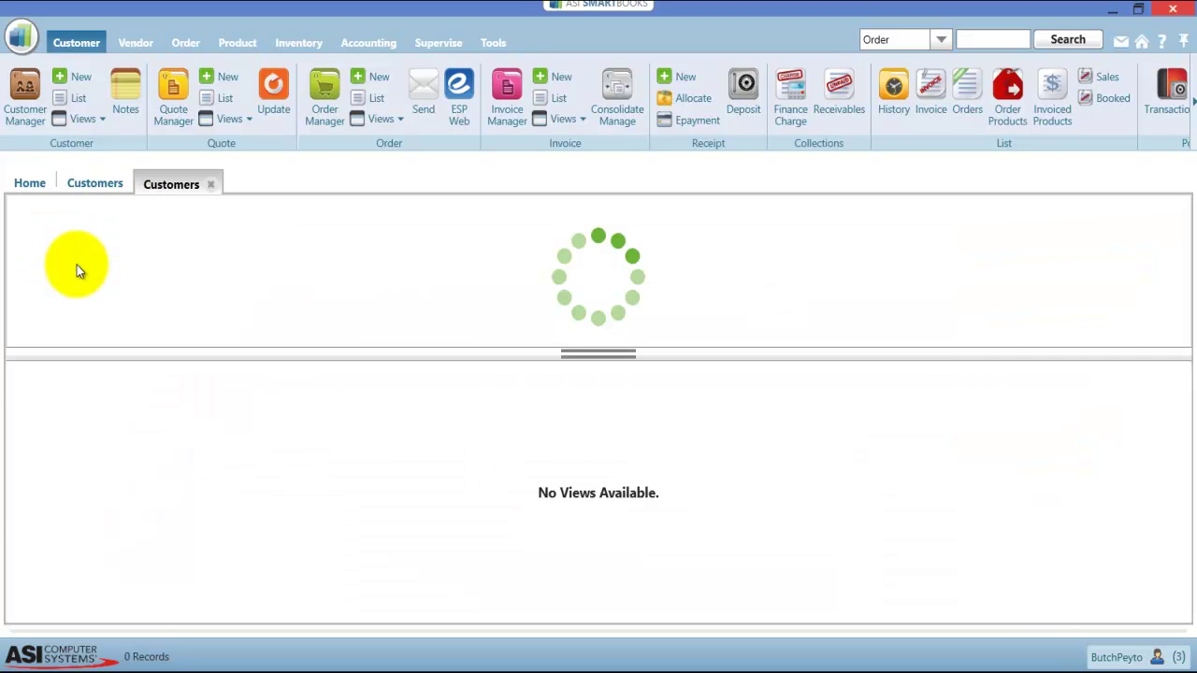
# Step: Open the Allied Insurance order dated 05/09/2016 from the order list and examine its salespersons' splits and commissions with the Order section collapsed
pyautogui.click(376, 100)
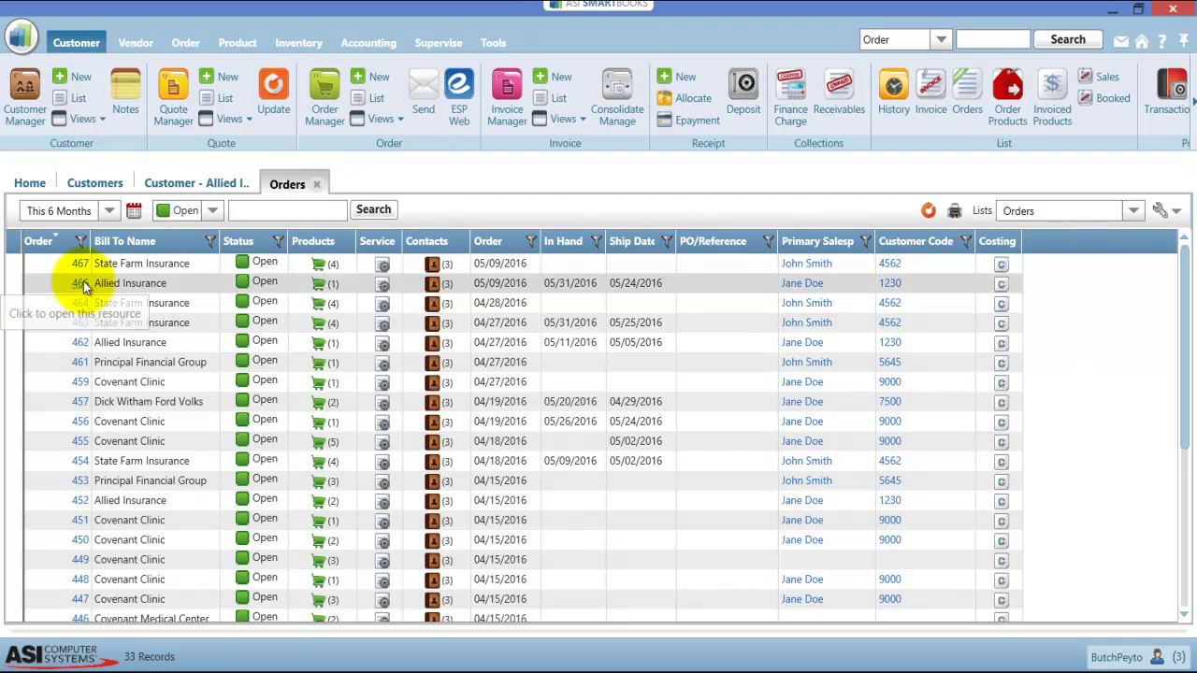
pyautogui.click(81, 284)
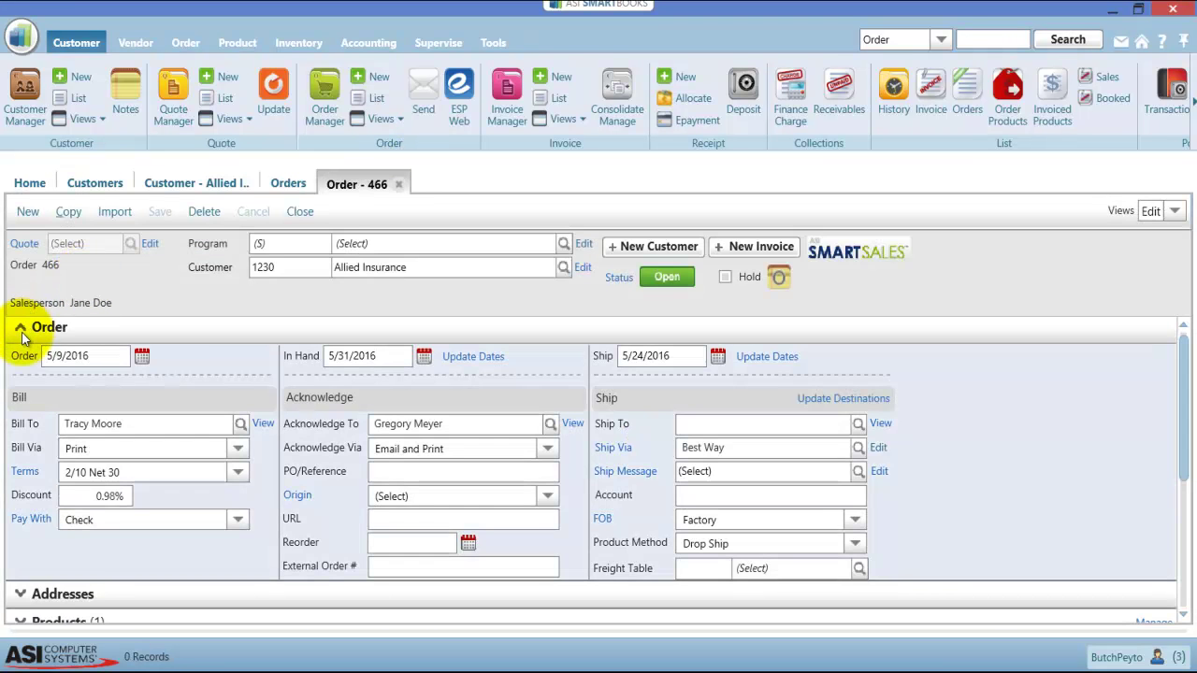
pyautogui.click(20, 329)
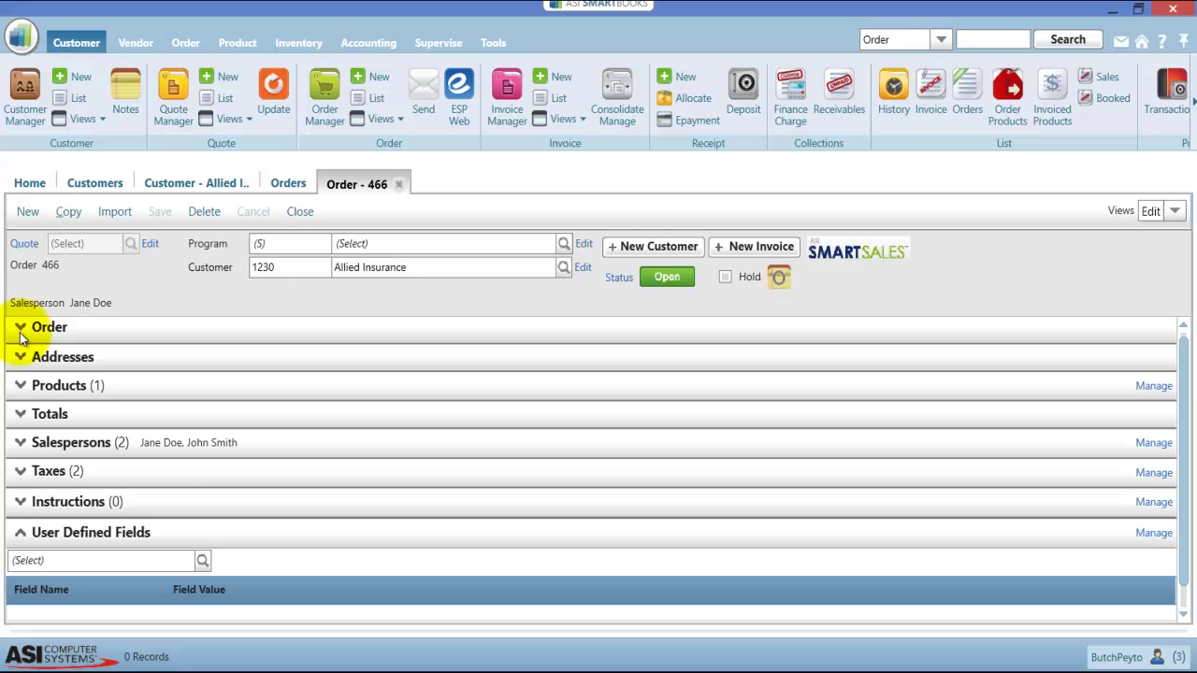
pyautogui.click(21, 443)
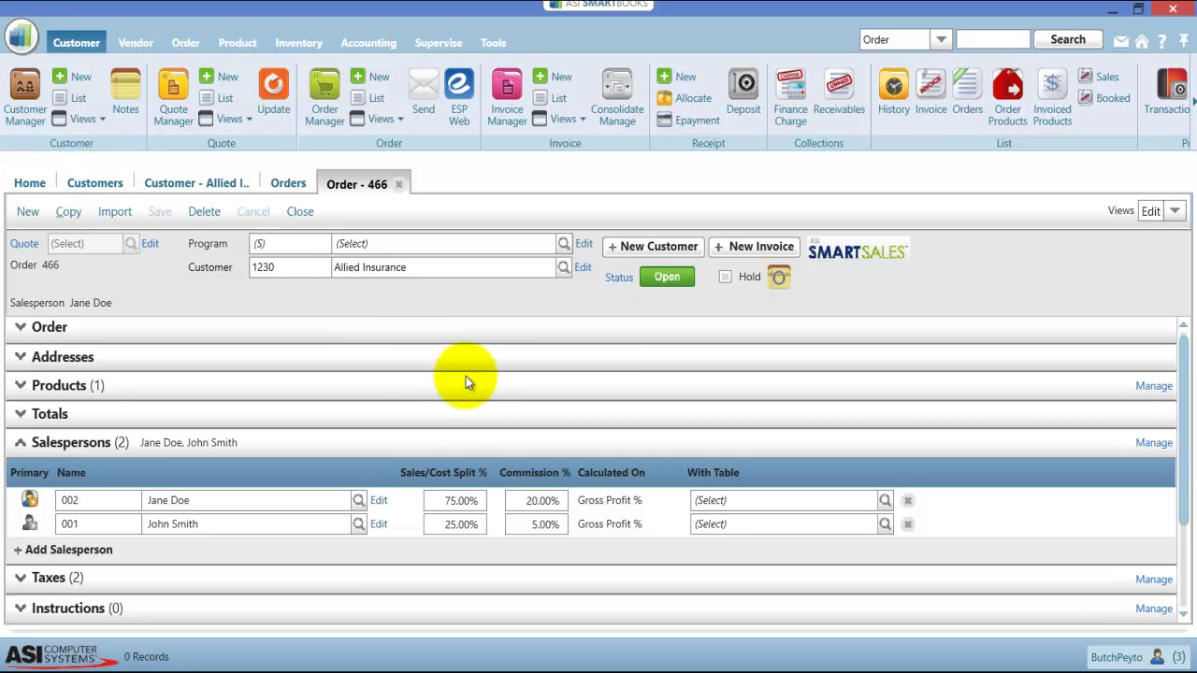
# Step: Open the salespersons Sales Compare report and show its "with split Sales 3-Year Comparison" list
pyautogui.click(449, 43)
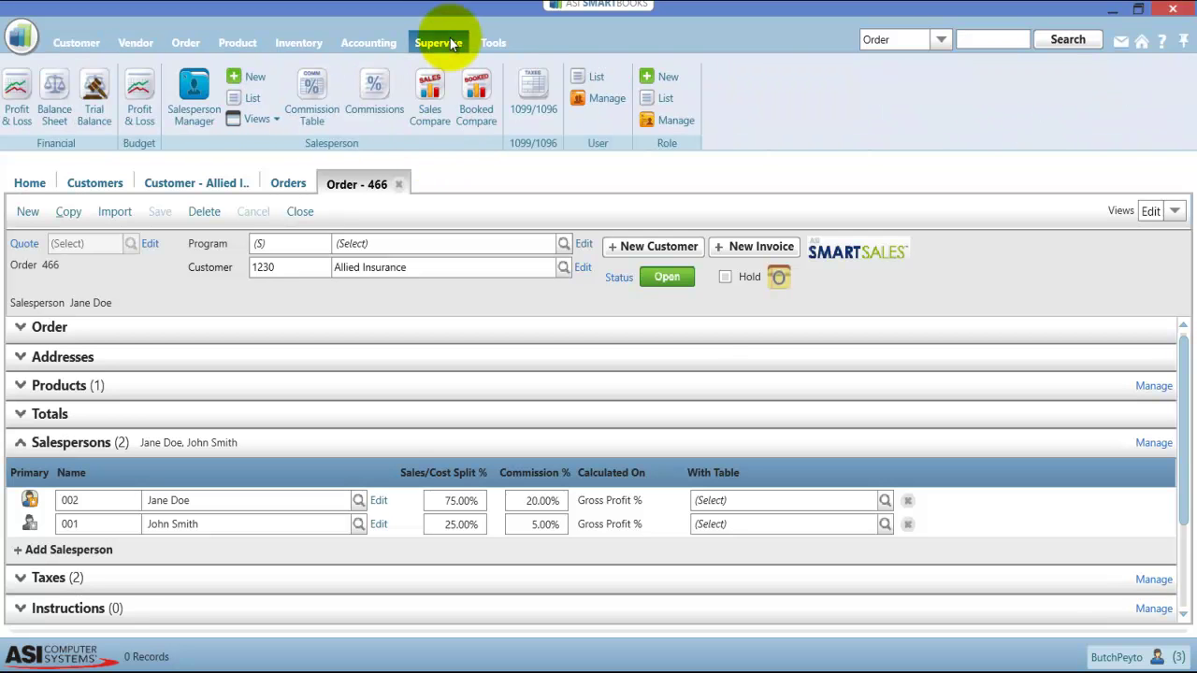
pyautogui.click(432, 97)
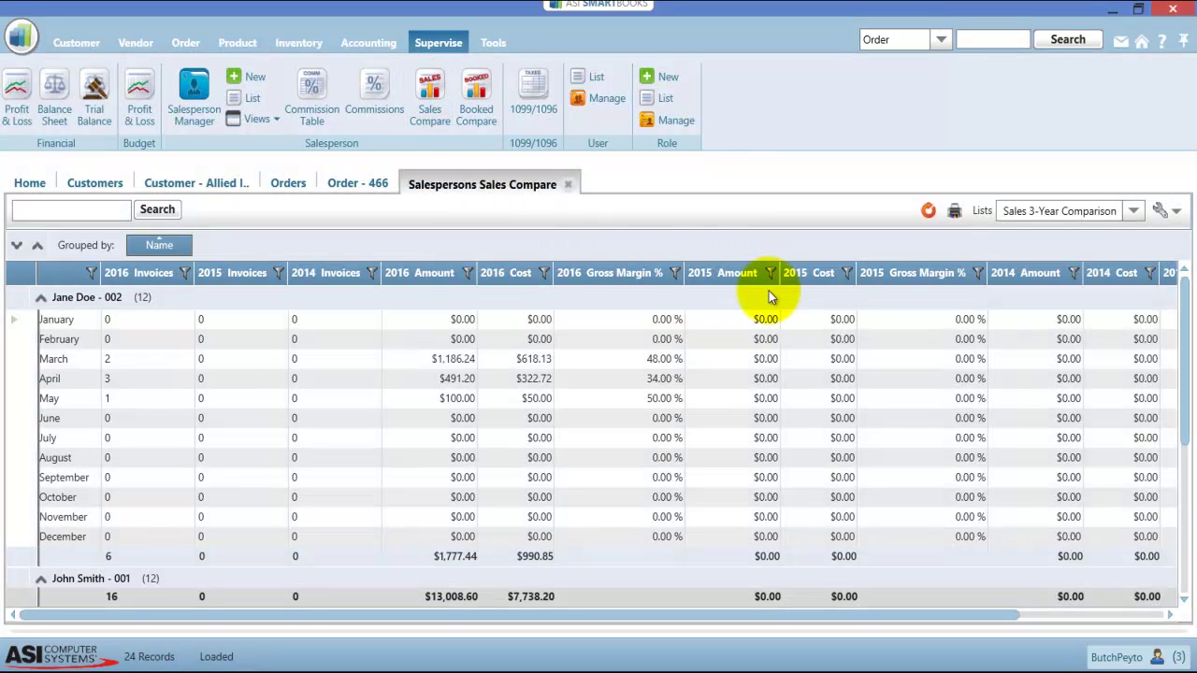
pyautogui.click(1133, 210)
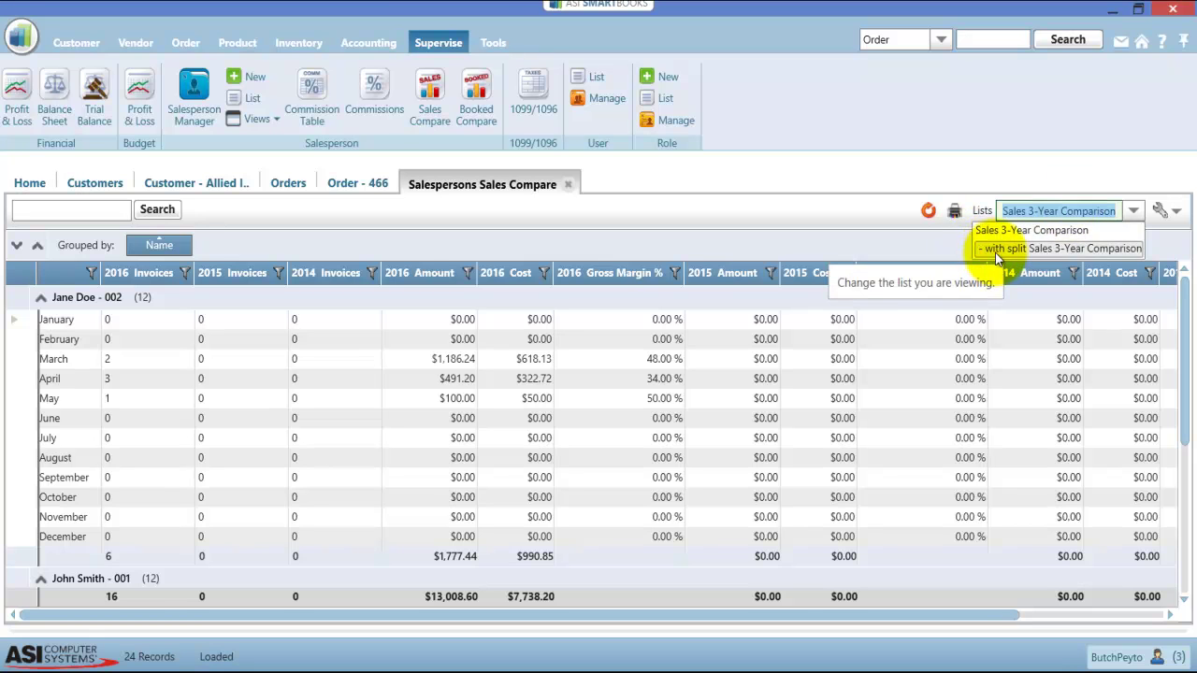
pyautogui.click(1049, 249)
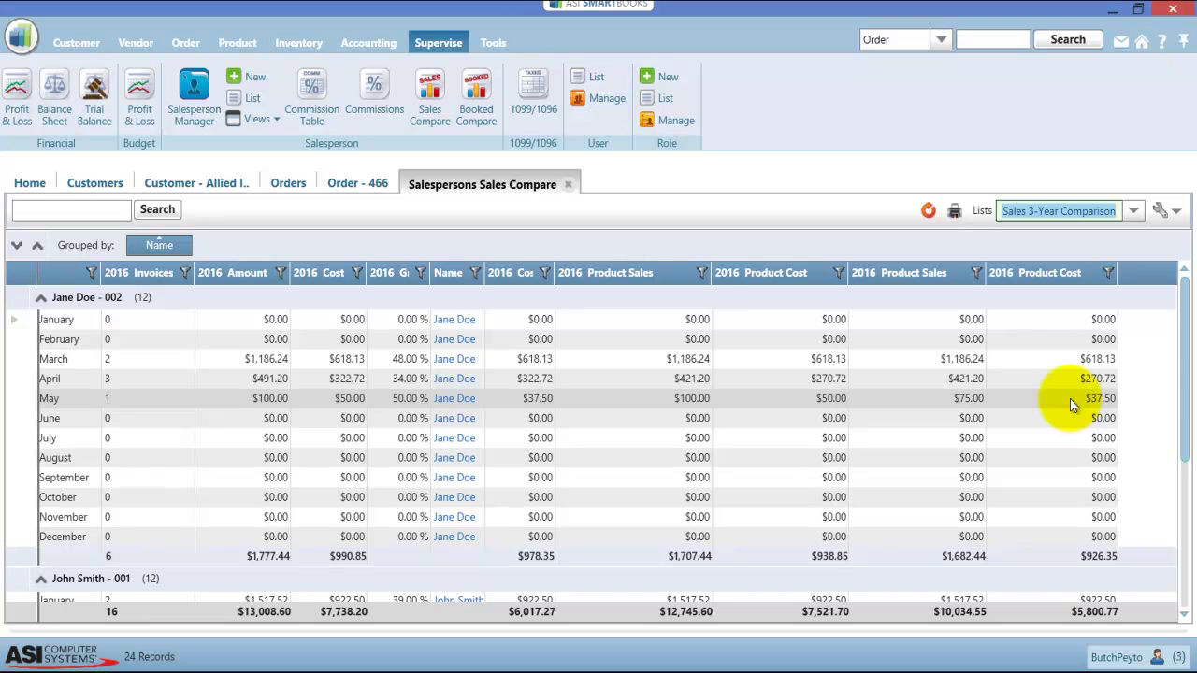
# Step: Examine the columns that can be added to or removed from the comparison list, and close the report
pyautogui.rightClick(671, 278)
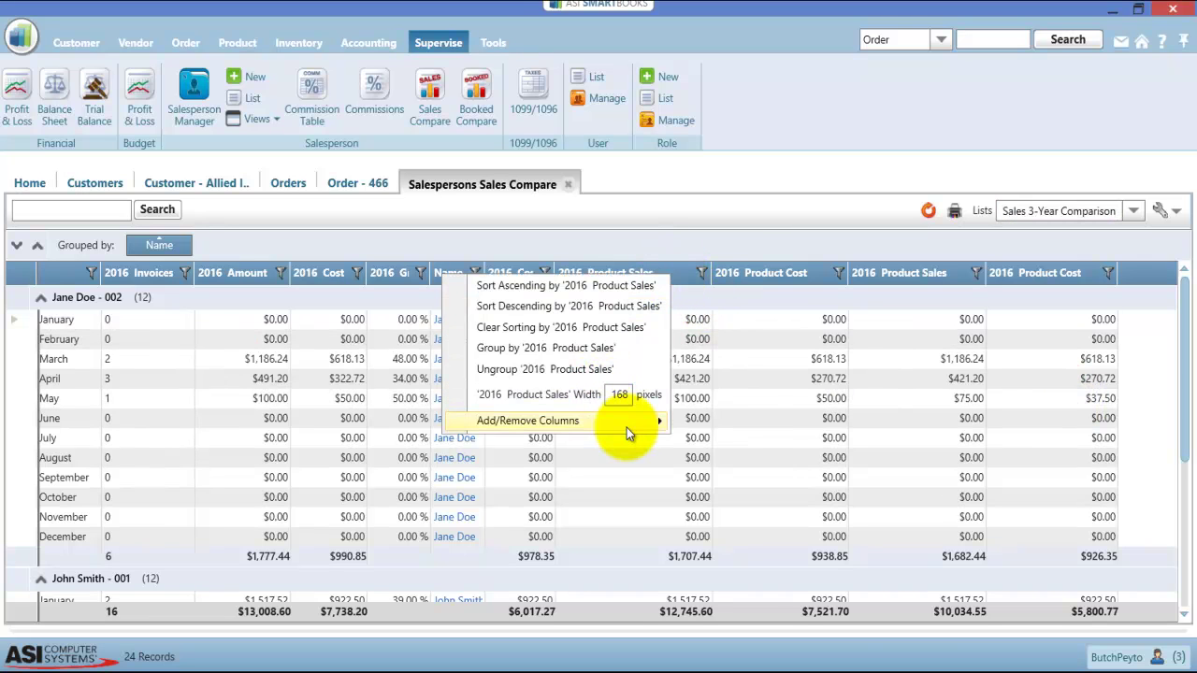
pyautogui.moveTo(626, 427)
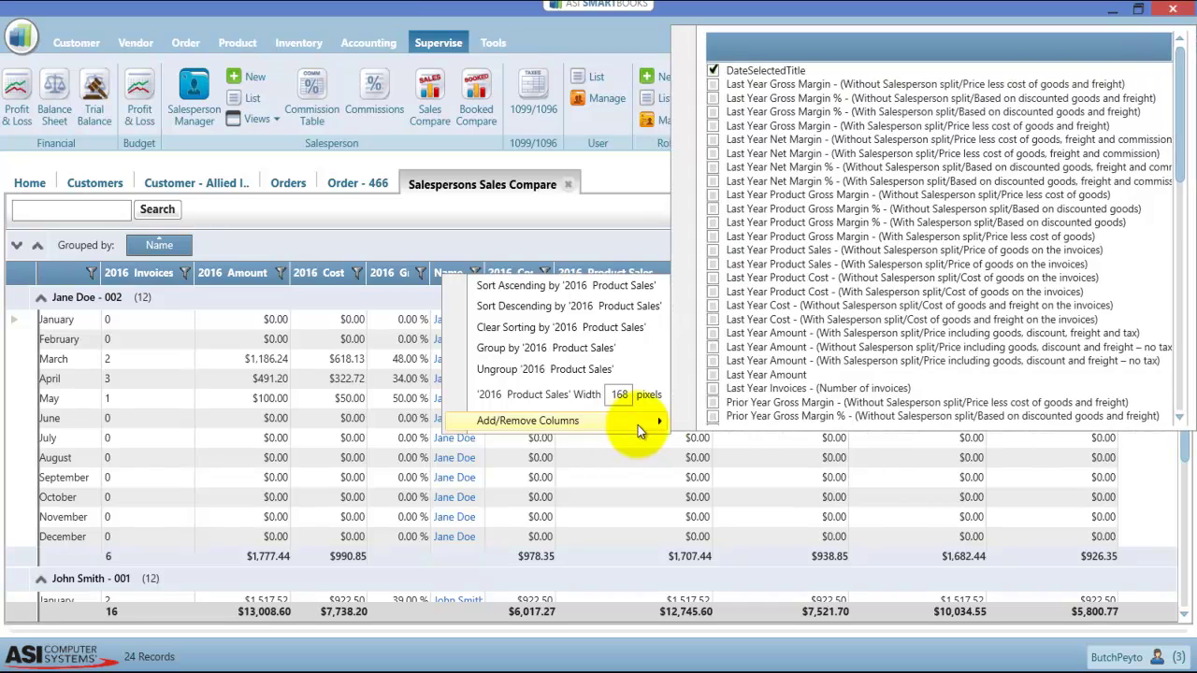
pyautogui.moveTo(1180, 140); pyautogui.dragTo(1159, 387)
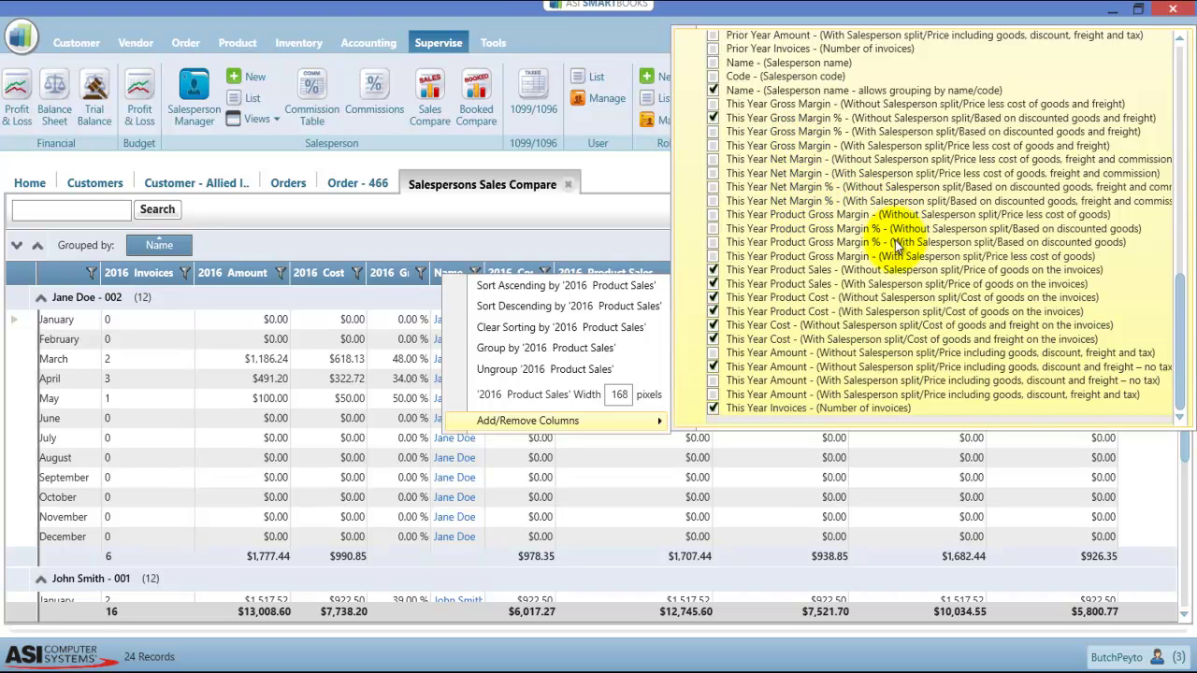
pyautogui.click(572, 168)
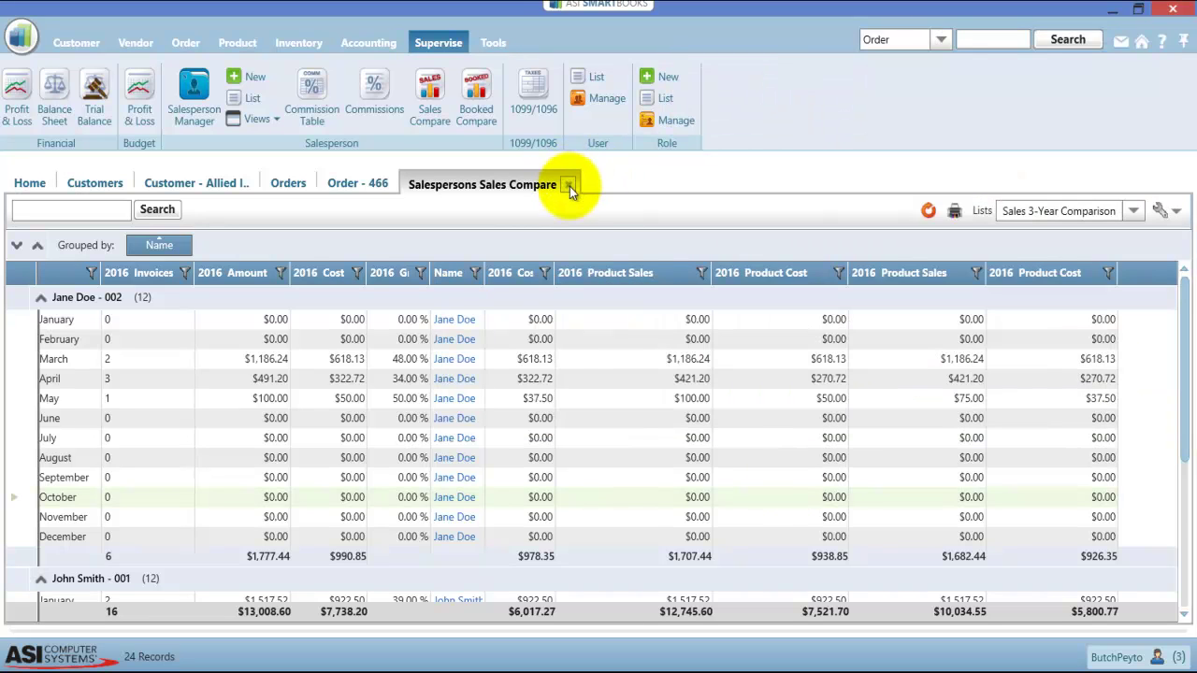
pyautogui.click(568, 185)
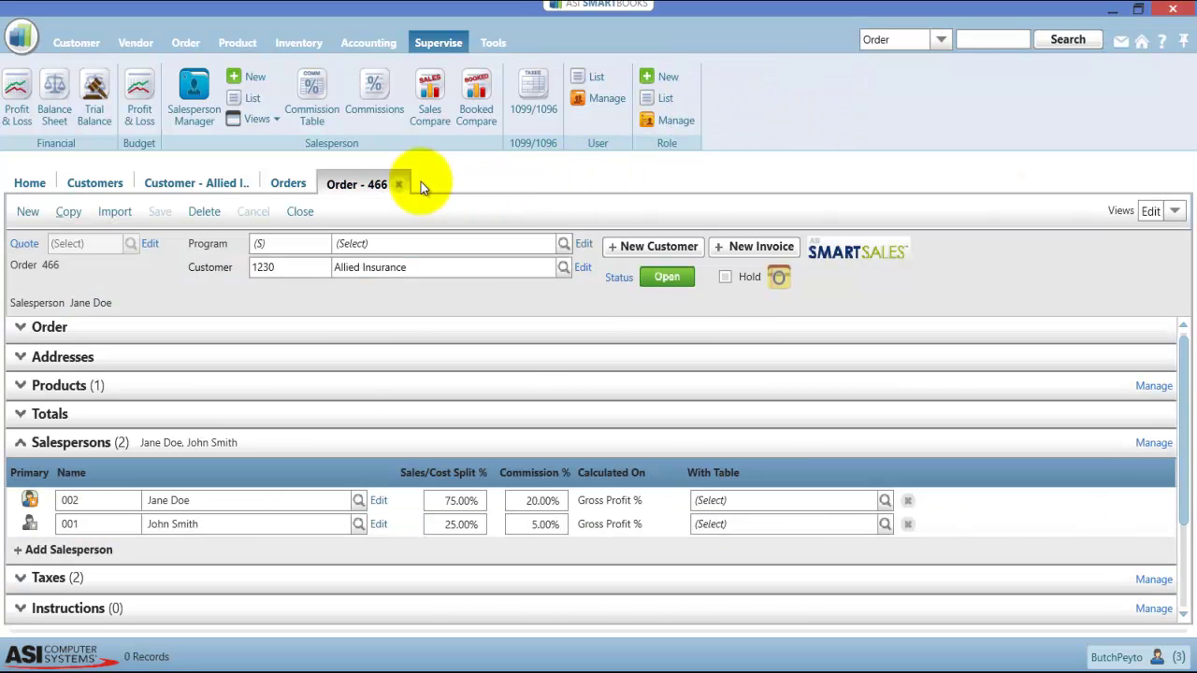
# Step: Close the Allied Insurance order, the order list, the Allied Insurance customer record and the customer list, leaving only Home open
pyautogui.click(399, 187)
pyautogui.click(302, 184)
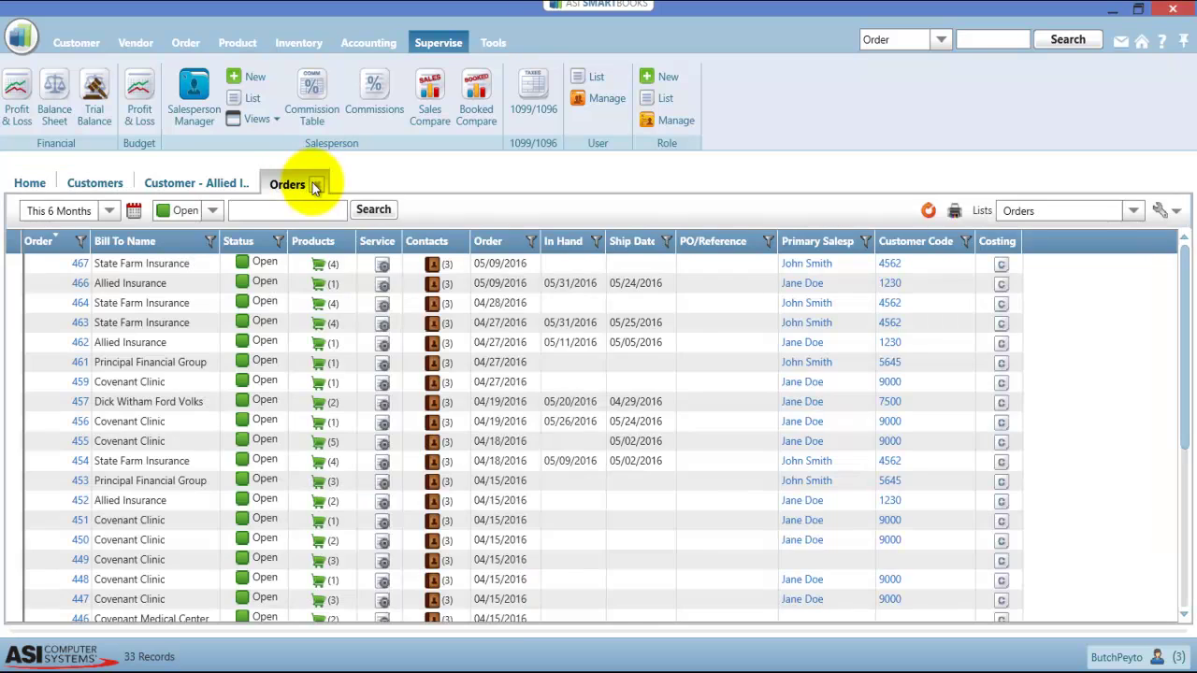
pyautogui.click(248, 182)
pyautogui.click(258, 184)
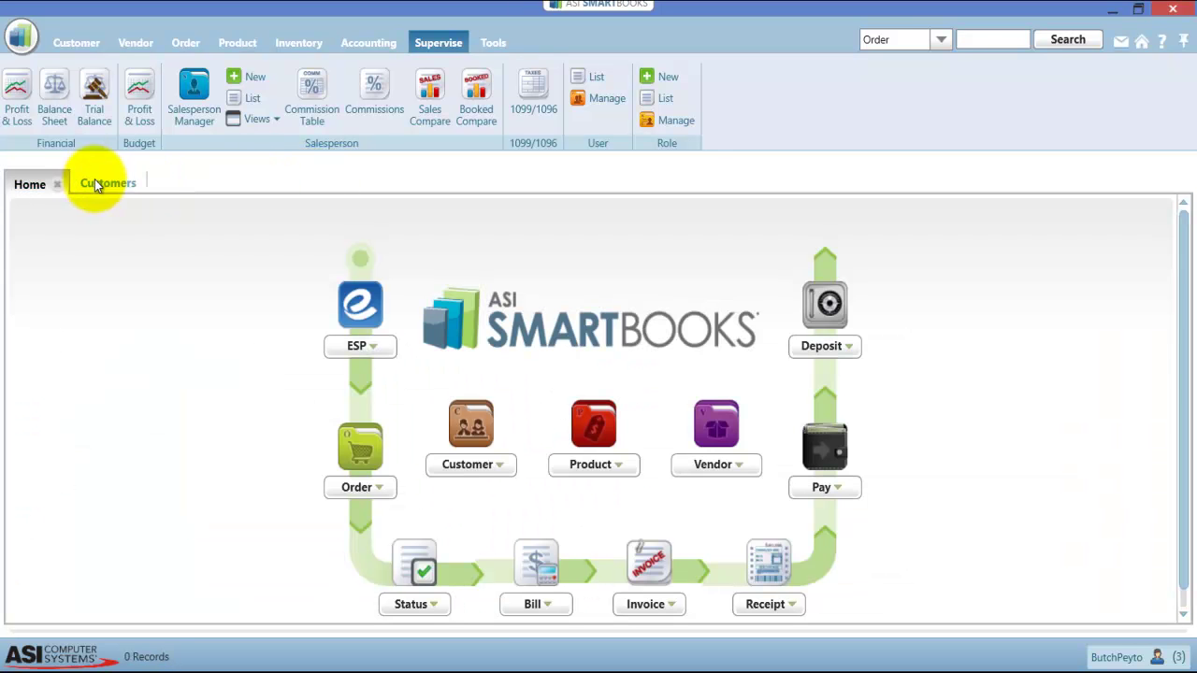
pyautogui.click(102, 184)
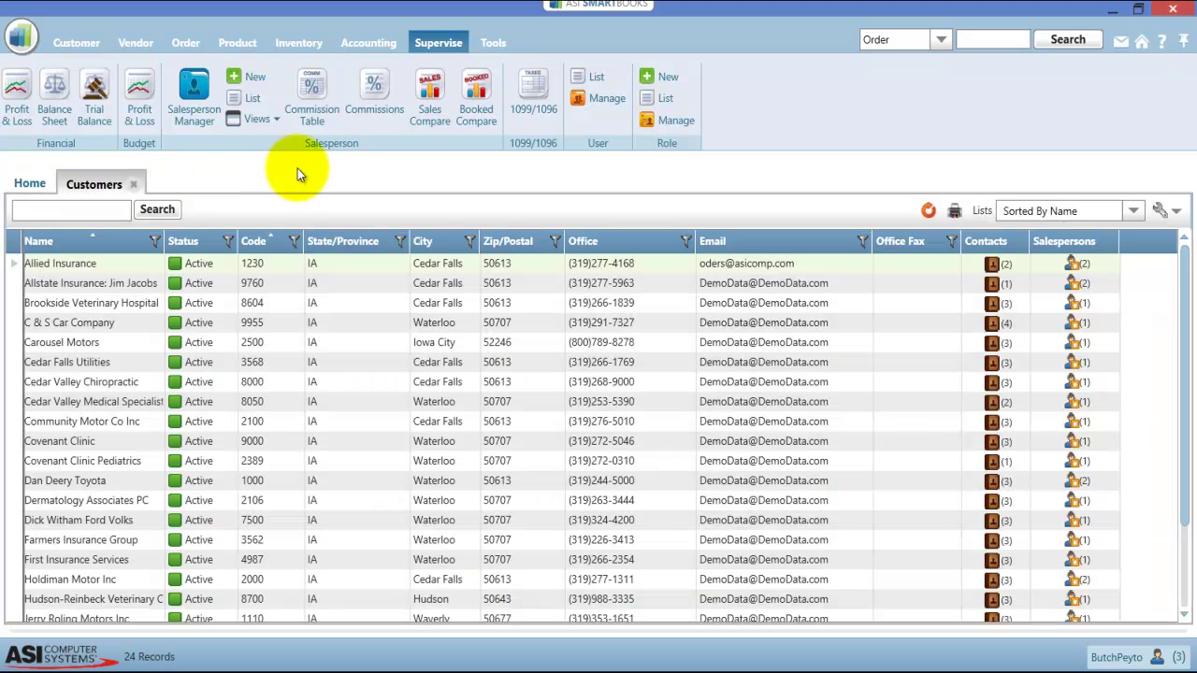
pyautogui.hotkey('ctrl', 'w')
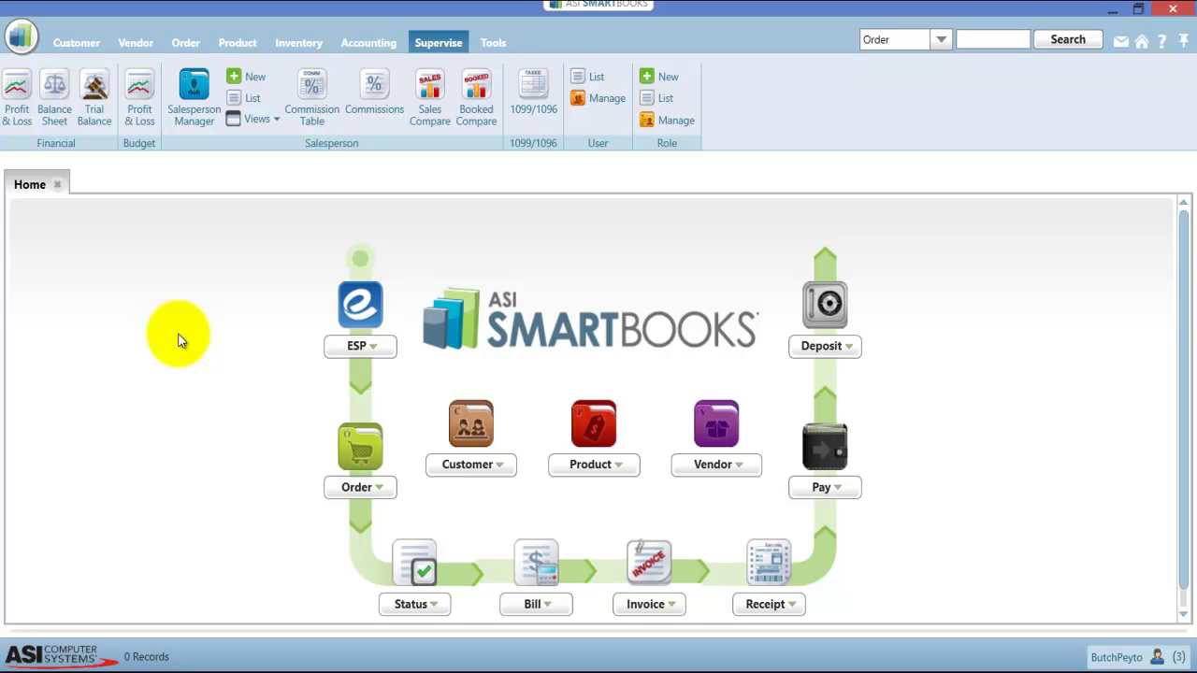
# Step: Open the banking reconciliation for the Cash in Bank account, widen the statement area and expand its Payments section
pyautogui.click(369, 44)
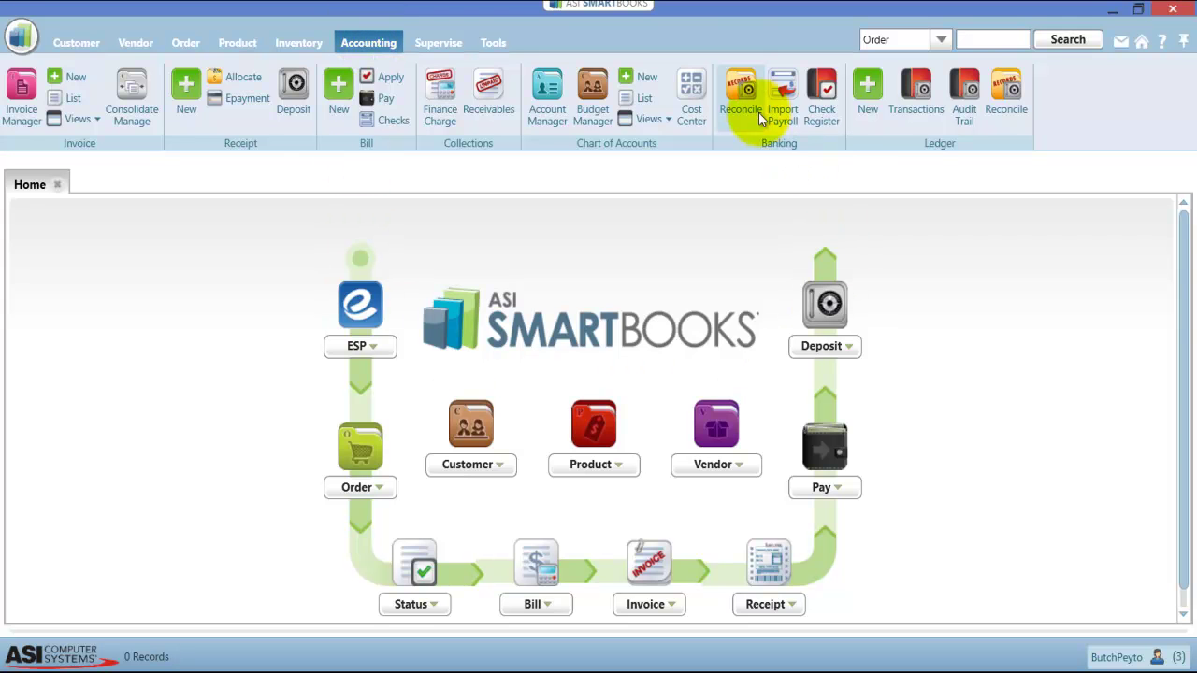
pyautogui.click(745, 90)
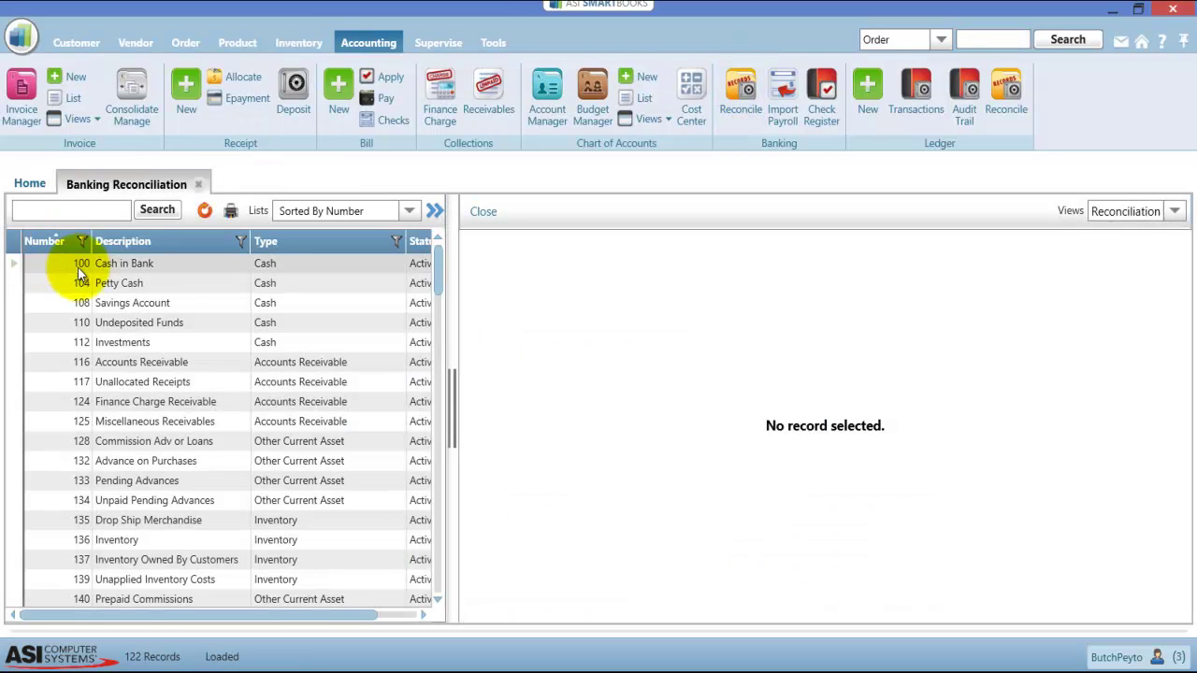
pyautogui.click(101, 262)
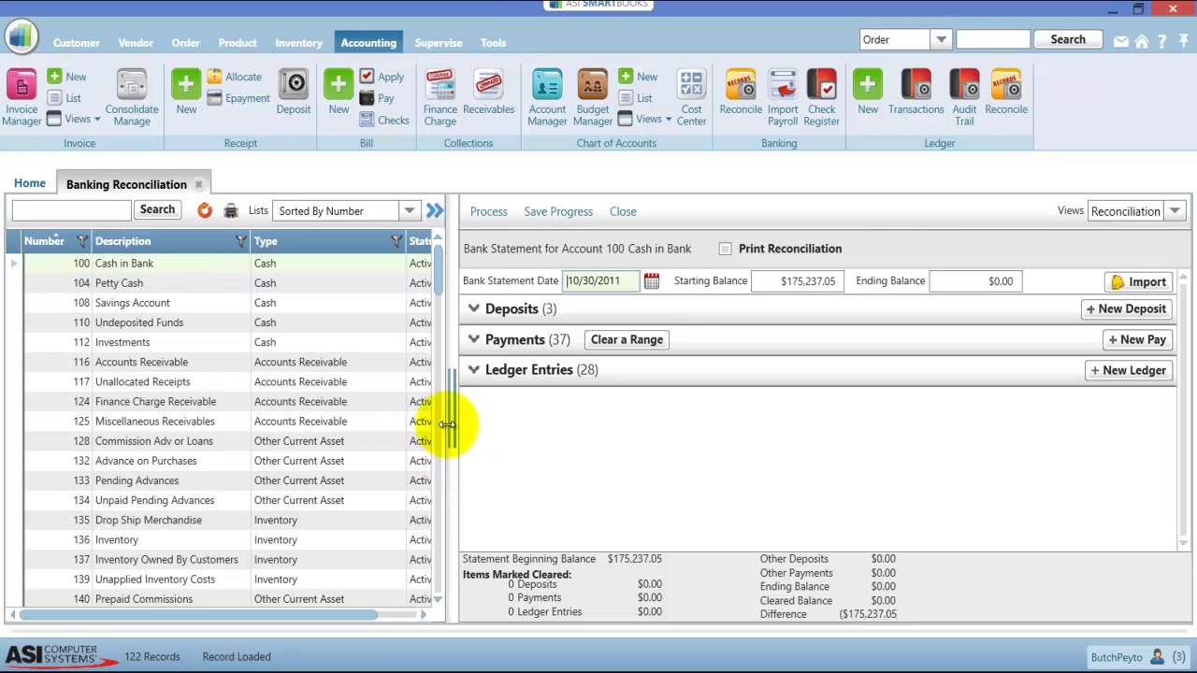
pyautogui.moveTo(455, 404); pyautogui.dragTo(222, 374)
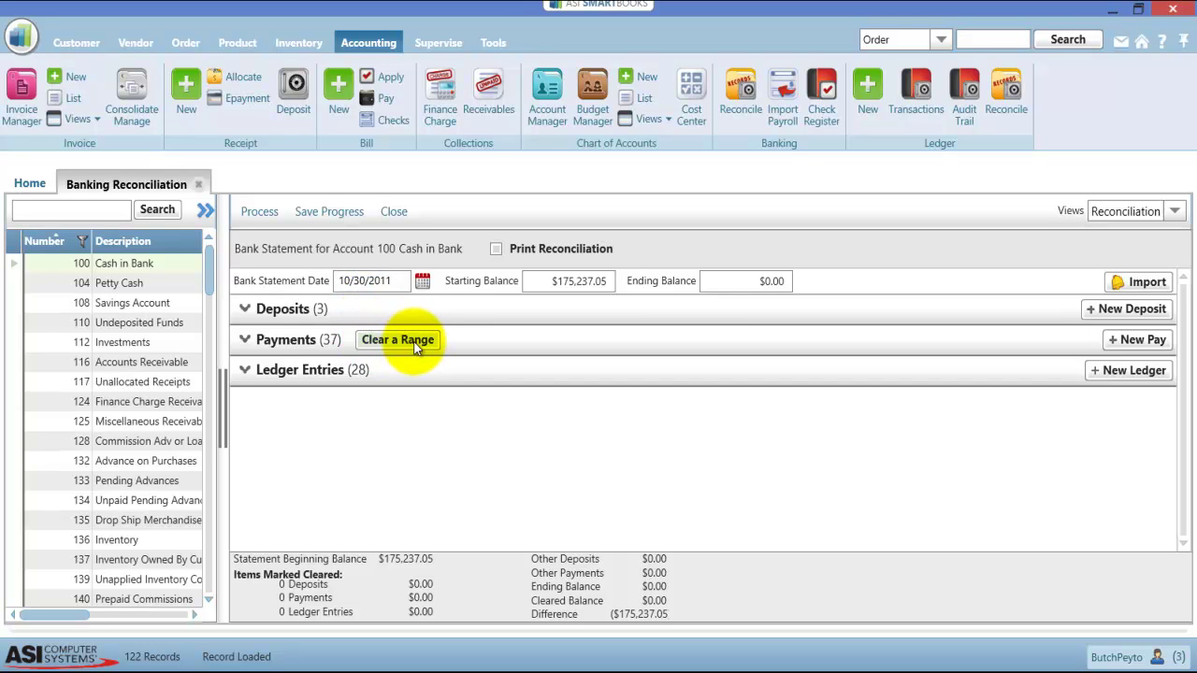
pyautogui.click(245, 339)
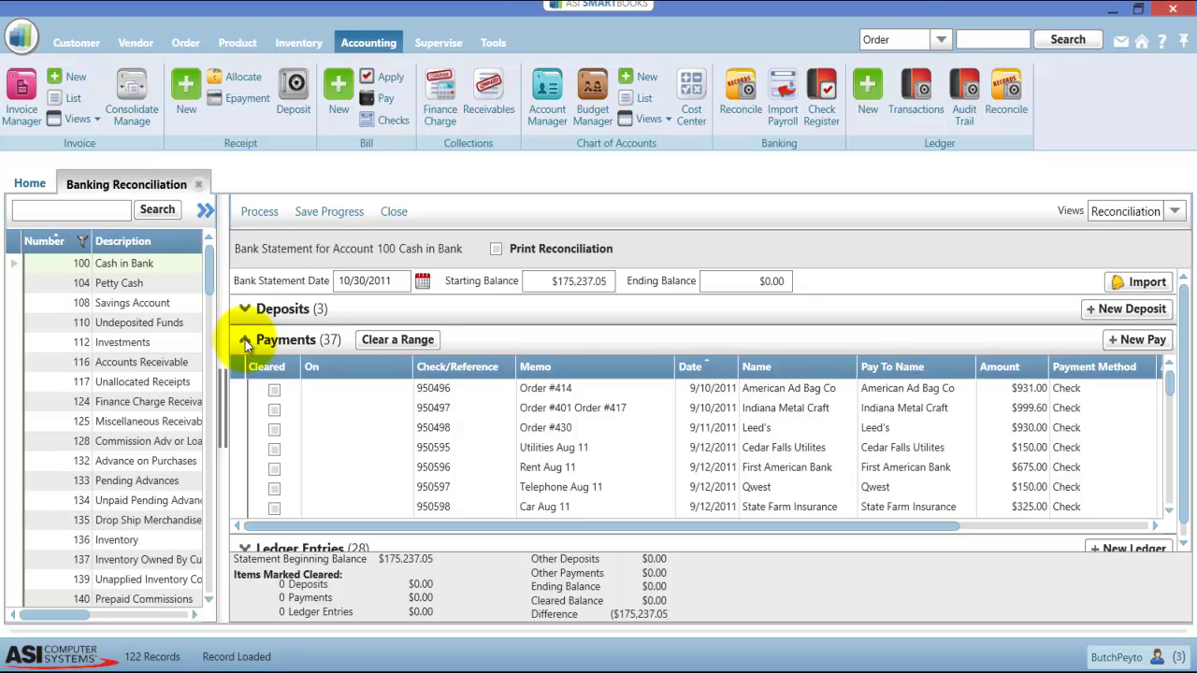
# Step: Mark the range of checks from 950497 to 950597 as cleared and close the banking reconciliation
pyautogui.click(396, 339)
pyautogui.click(706, 323)
pyautogui.write('950497')
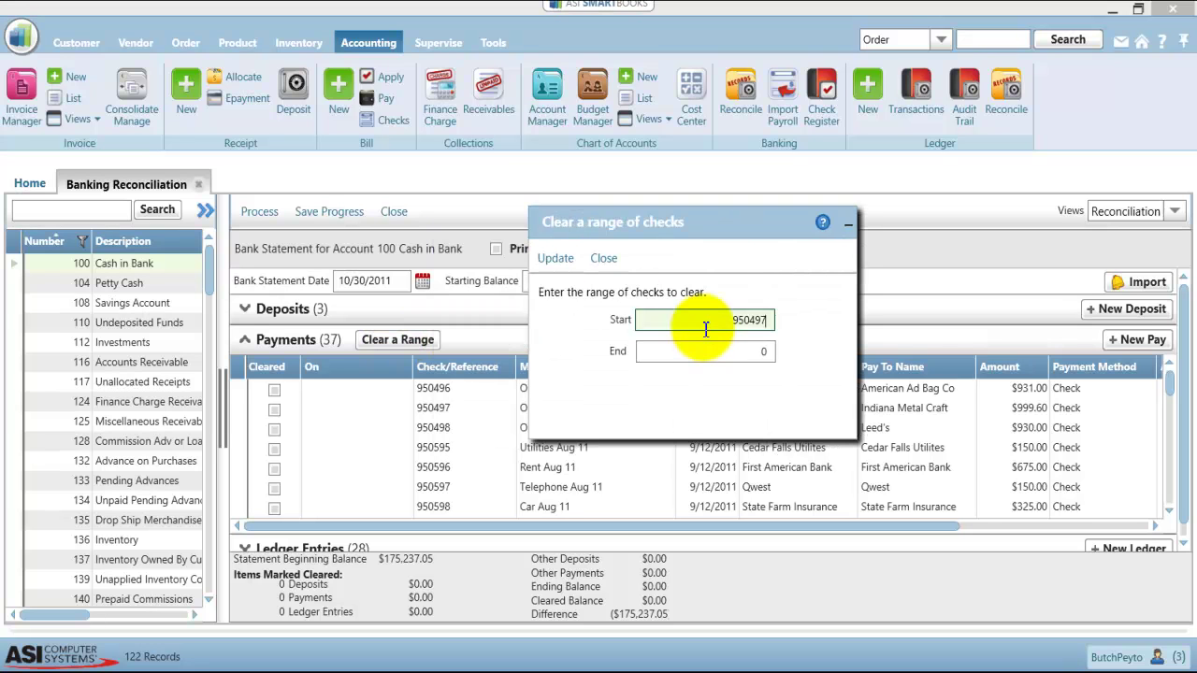
pyautogui.press('Tab')
pyautogui.write('950597')
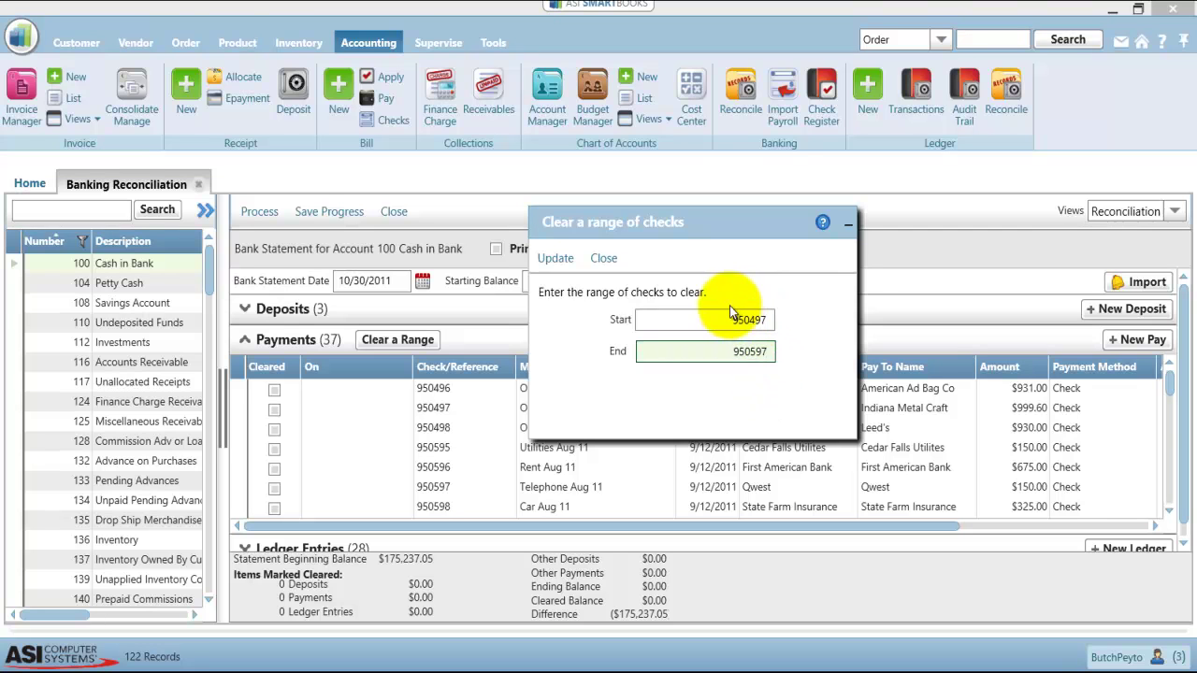
pyautogui.click(554, 259)
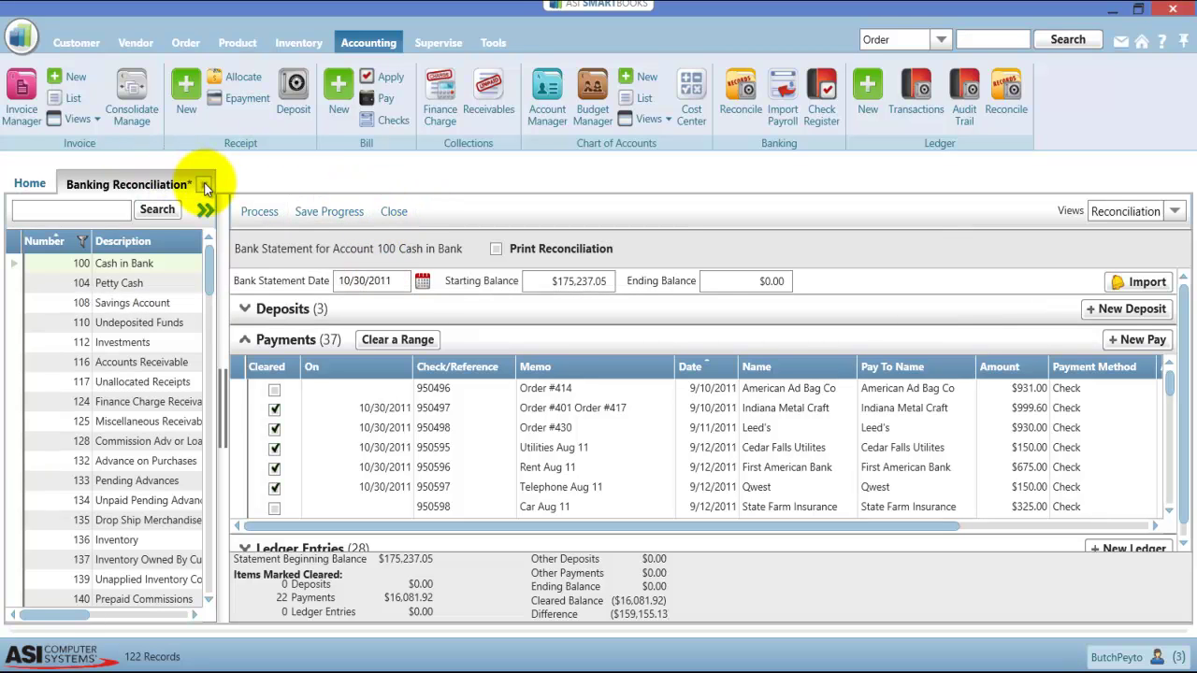
pyautogui.click(204, 186)
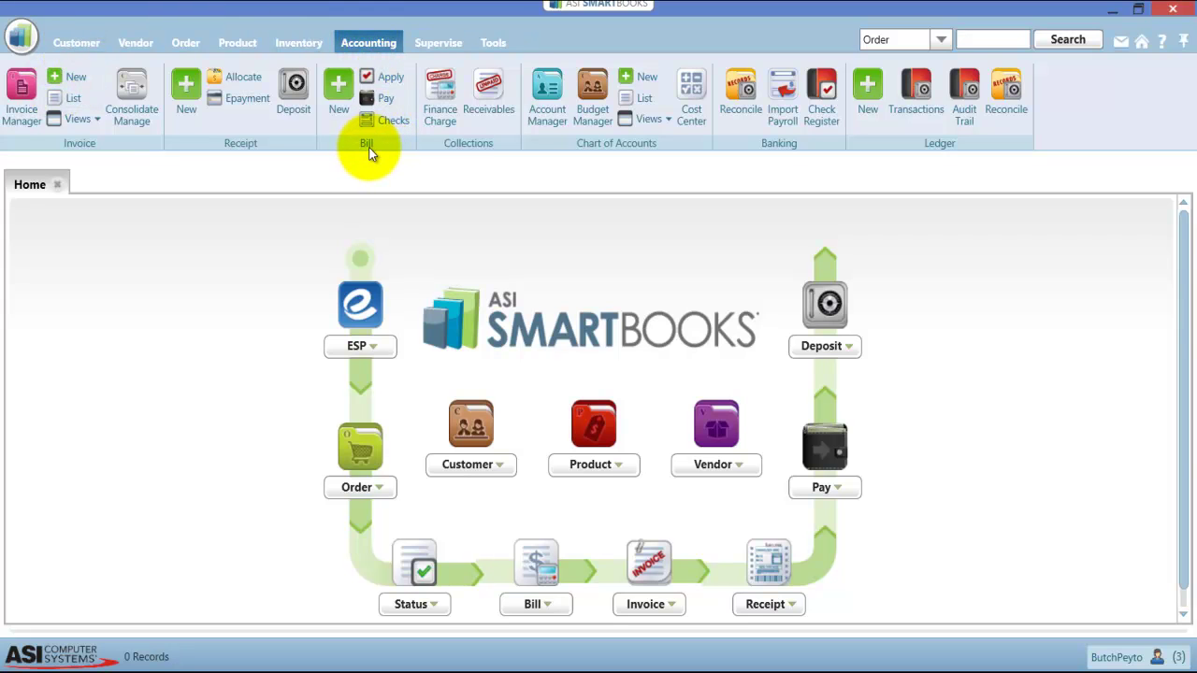
# Step: Open bill payment for the first listed salesperson, enlarge the payment form and examine the Customer Paid status of the commissions
pyautogui.click(382, 98)
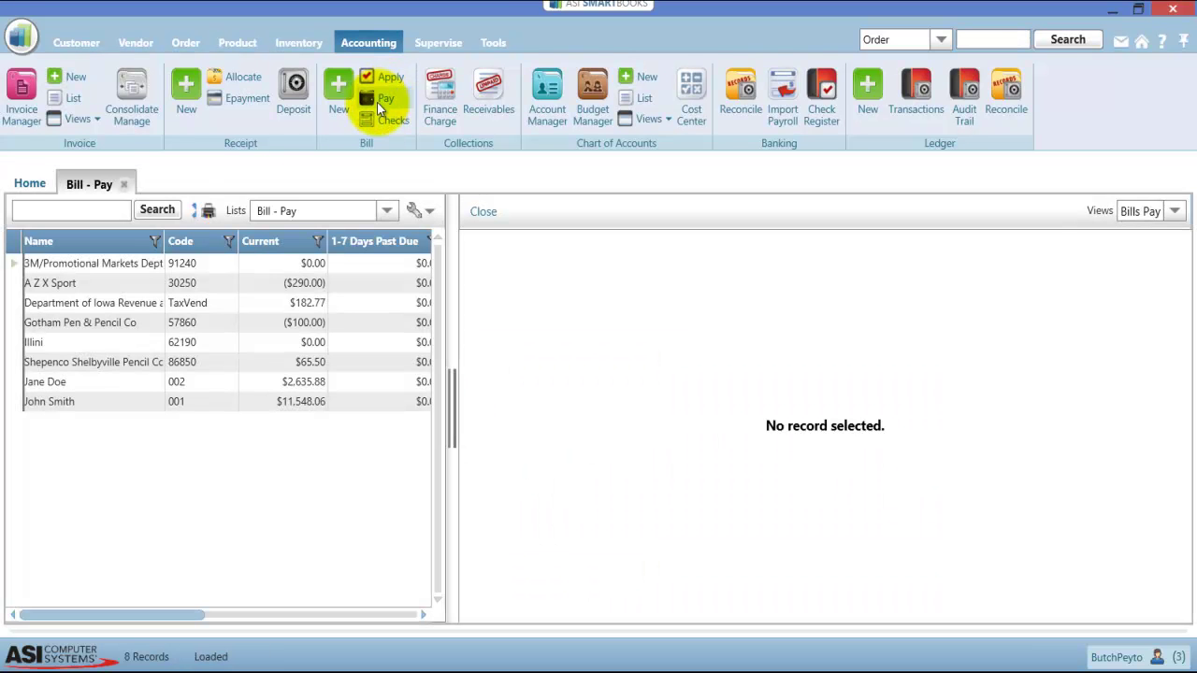
pyautogui.click(75, 384)
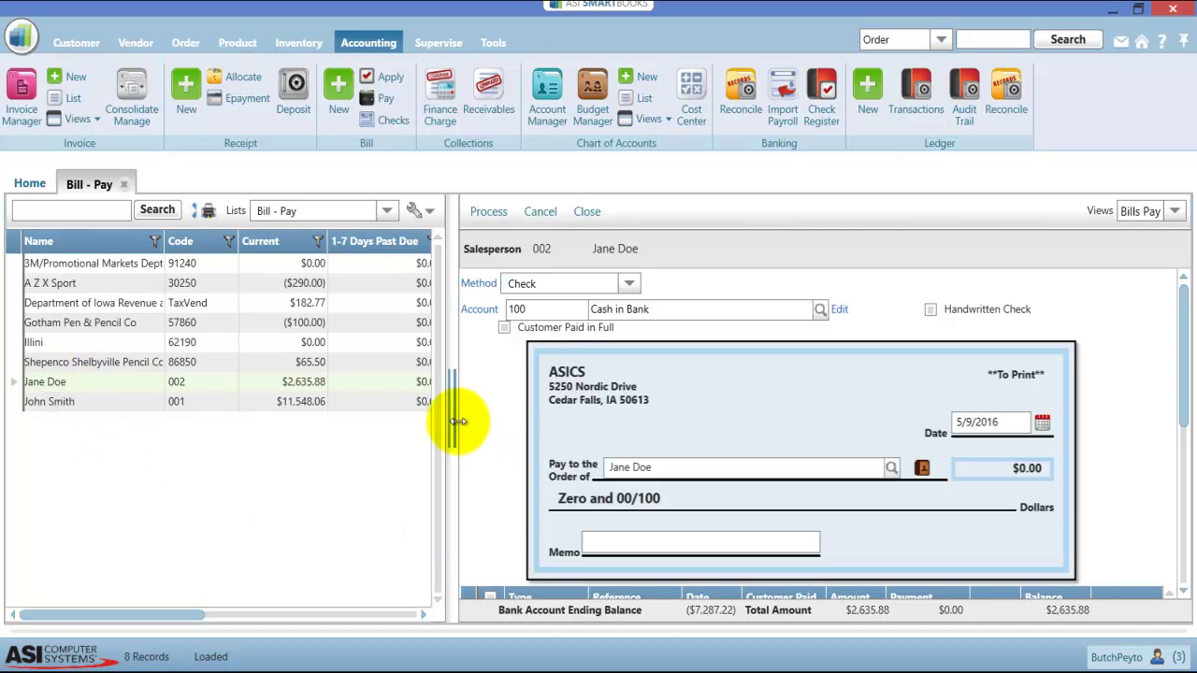
pyautogui.moveTo(449, 401); pyautogui.dragTo(110, 373)
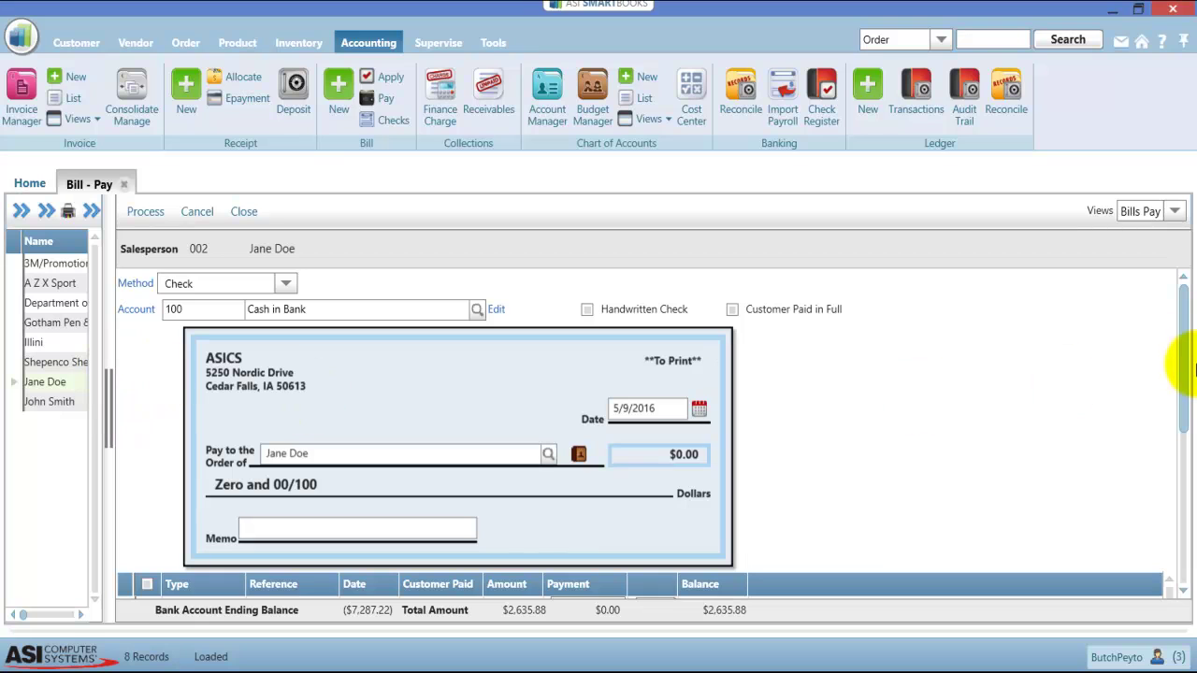
pyautogui.scroll(-1, 1183, 309)
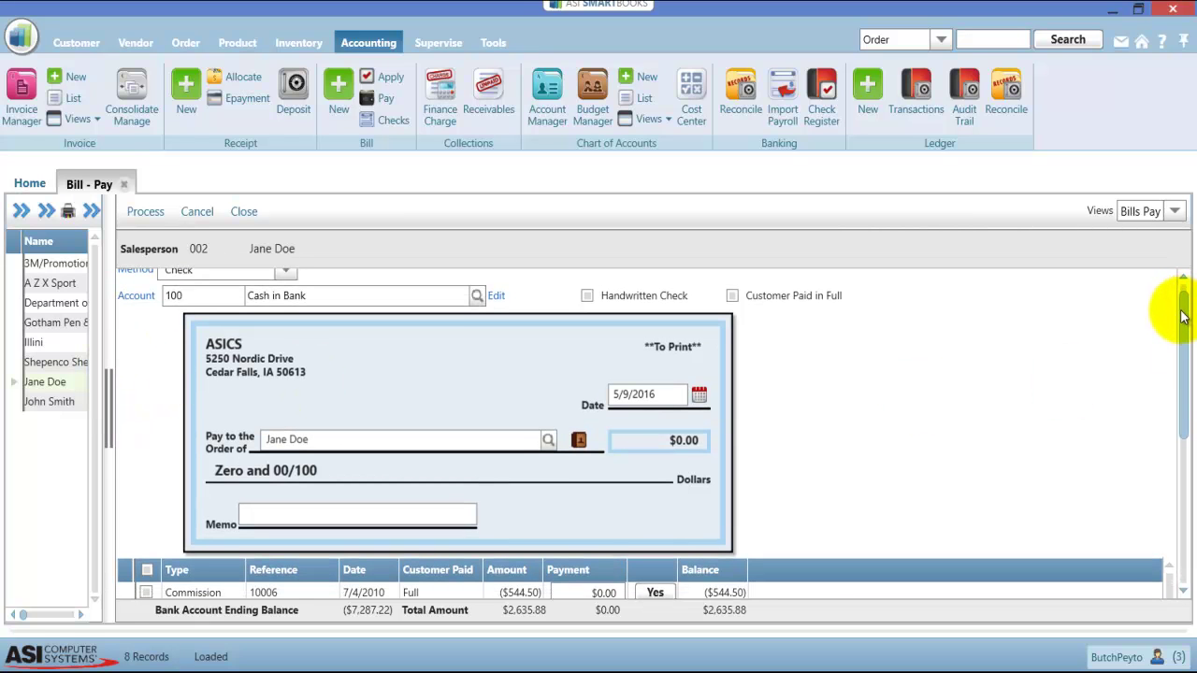
pyautogui.click(1183, 42)
pyautogui.moveTo(1184, 382); pyautogui.dragTo(1165, 548)
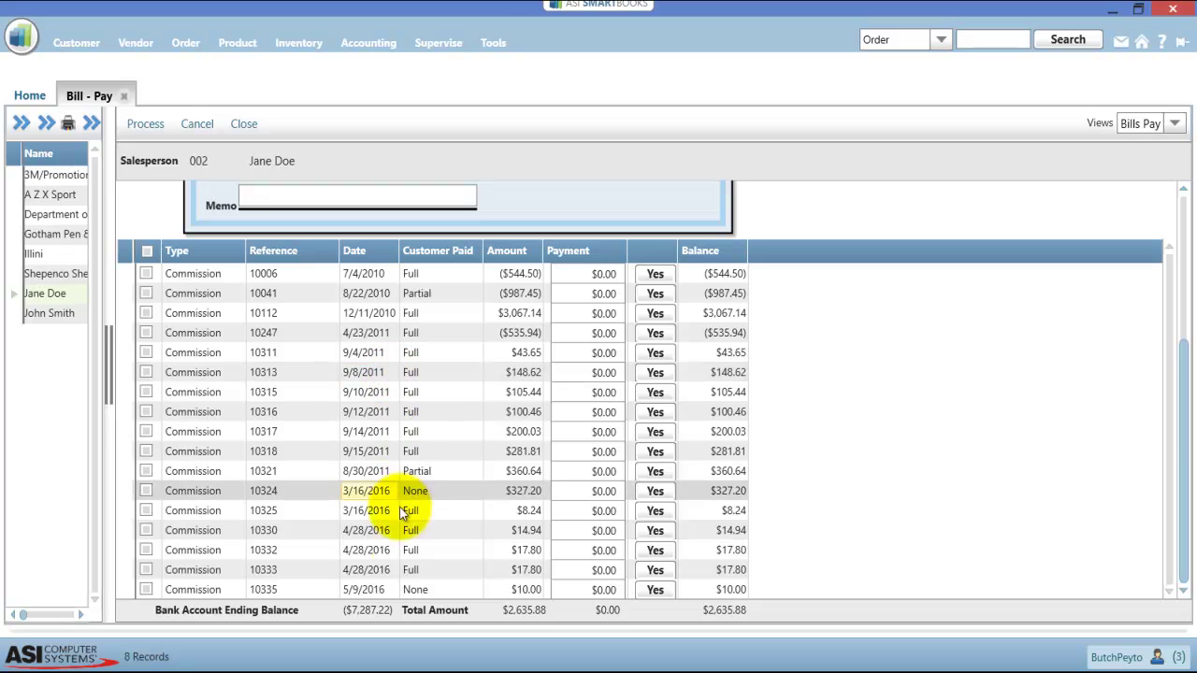
pyautogui.moveTo(1190, 422); pyautogui.dragTo(1189, 260)
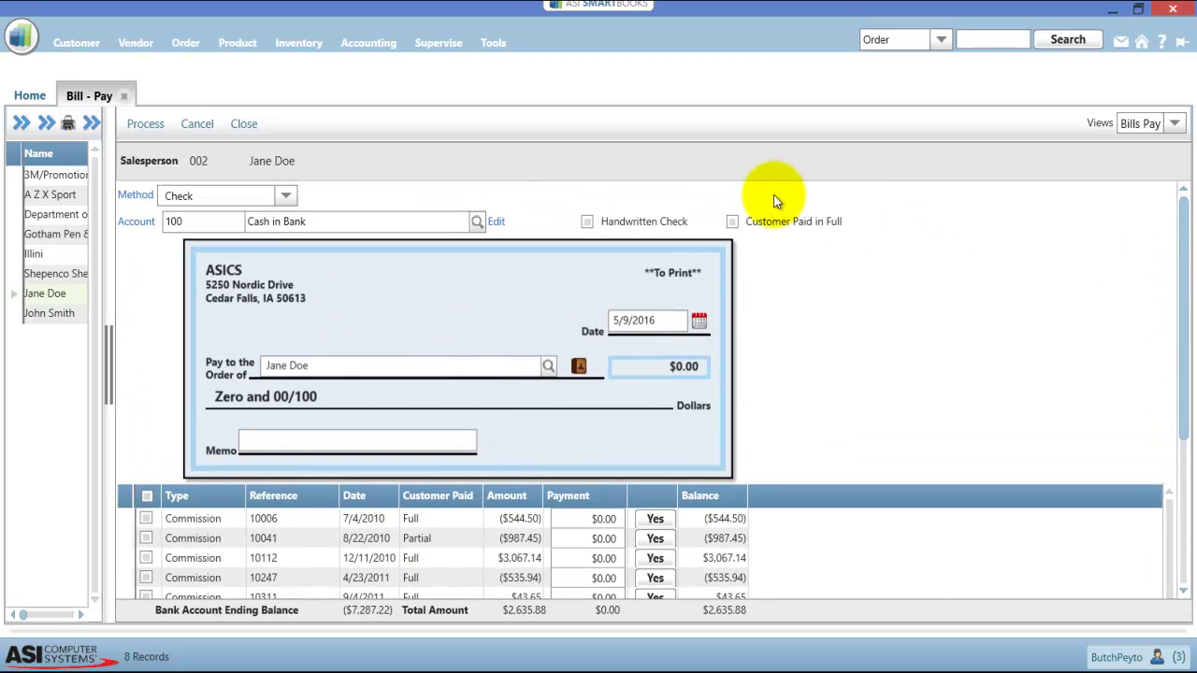
# Step: Select only the commissions with Customer Paid in Full, process the salesperson's check, close bill payment and restore the ribbon
pyautogui.click(732, 222)
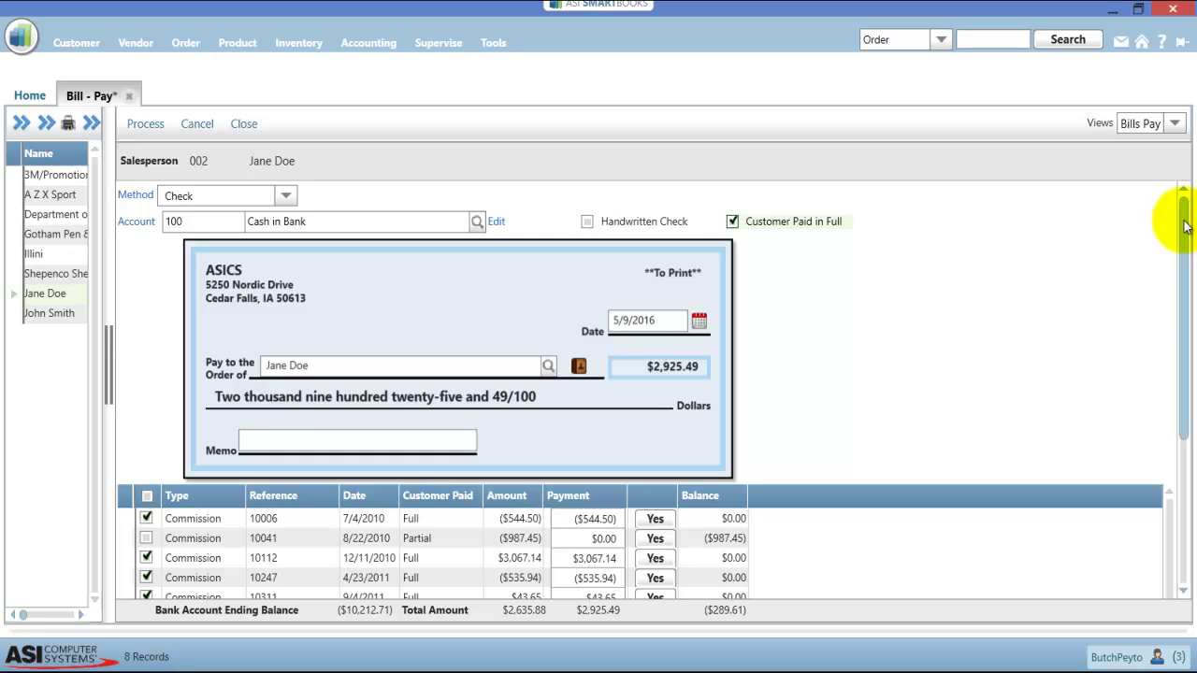
pyautogui.moveTo(1186, 226); pyautogui.dragTo(1184, 389)
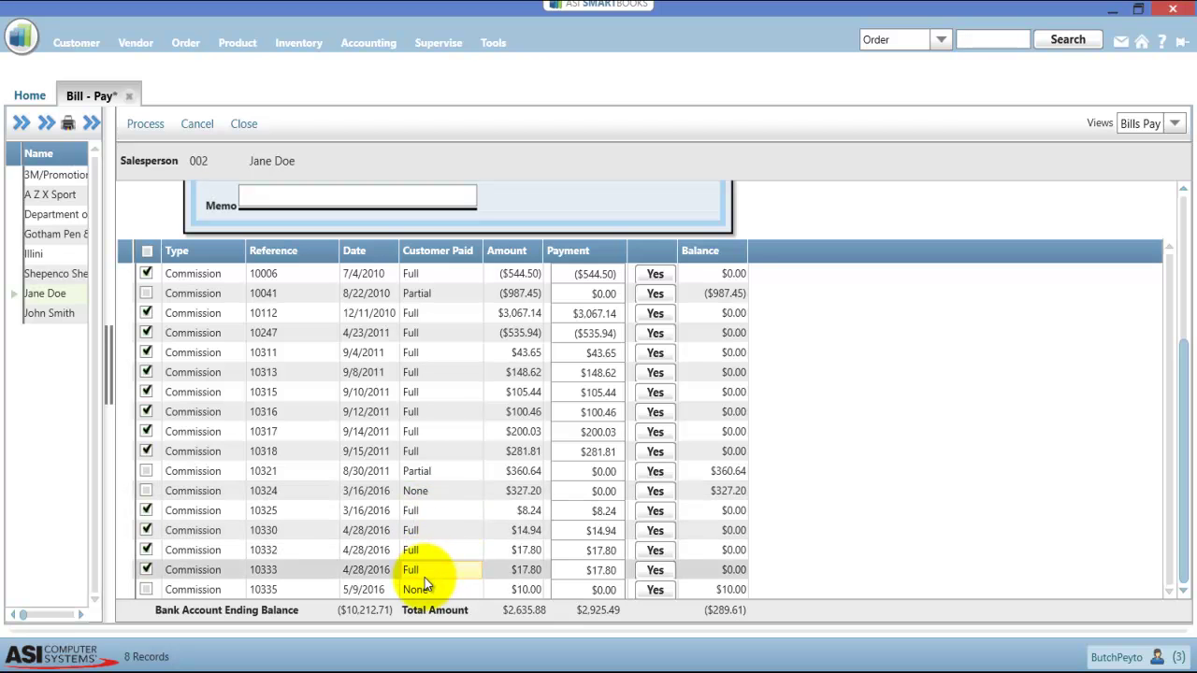
pyautogui.moveTo(1184, 514); pyautogui.dragTo(1187, 346)
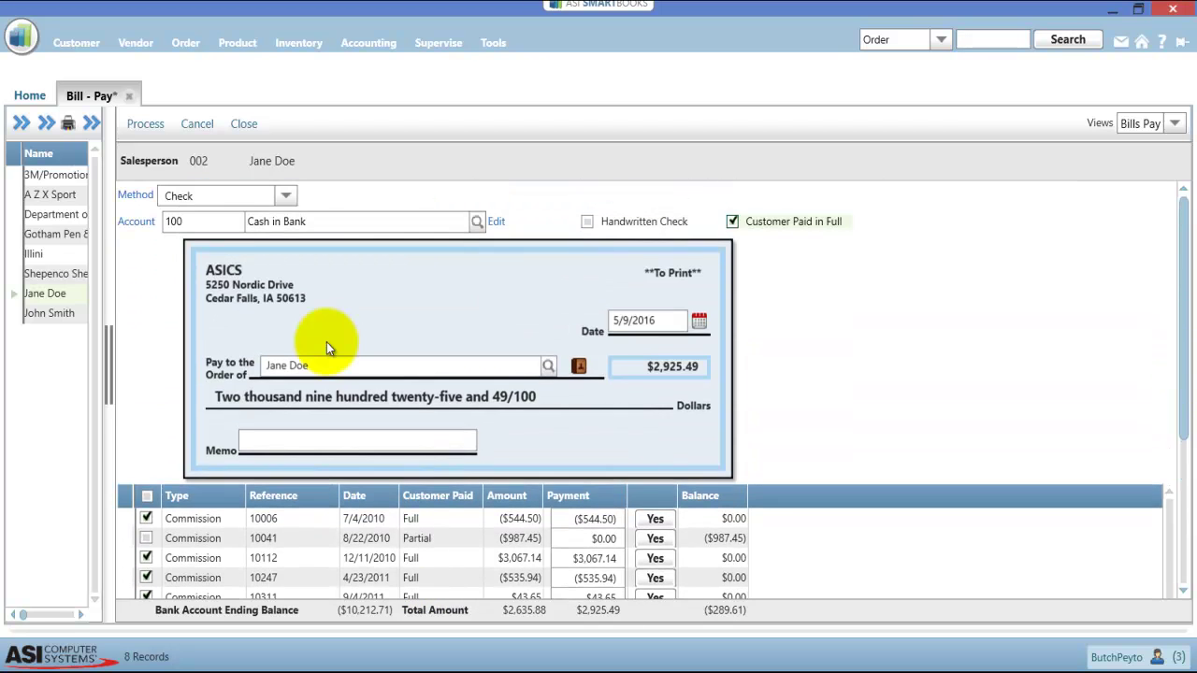
pyautogui.click(141, 122)
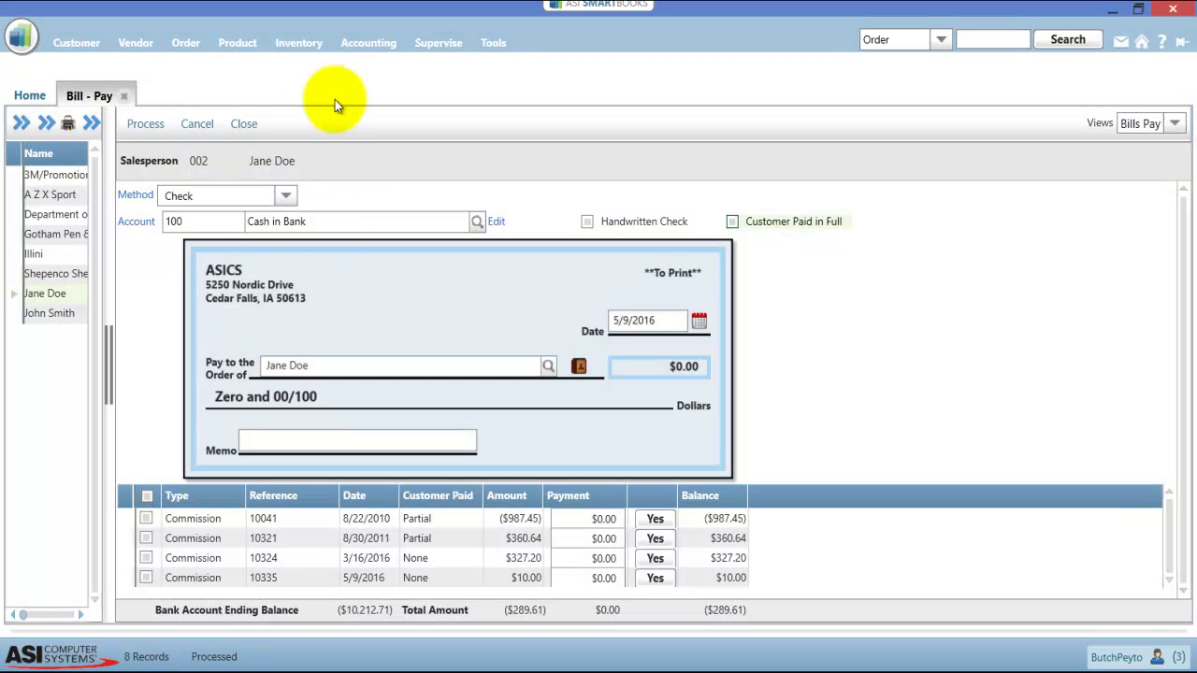
pyautogui.click(246, 123)
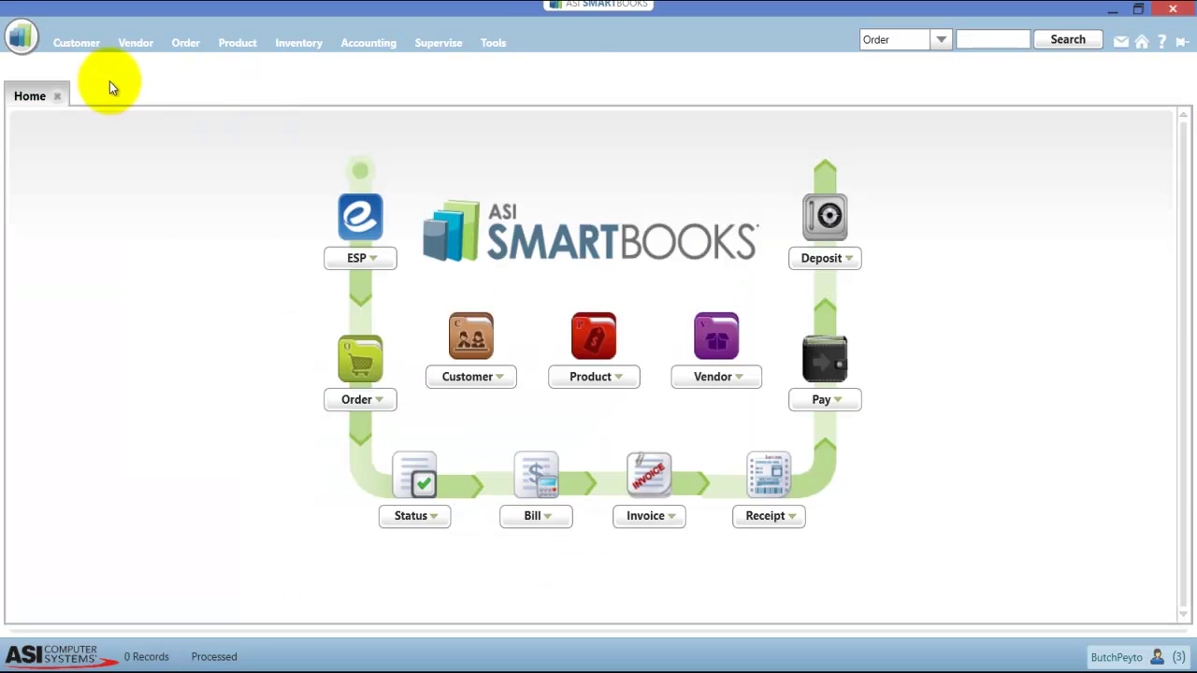
pyautogui.click(1181, 42)
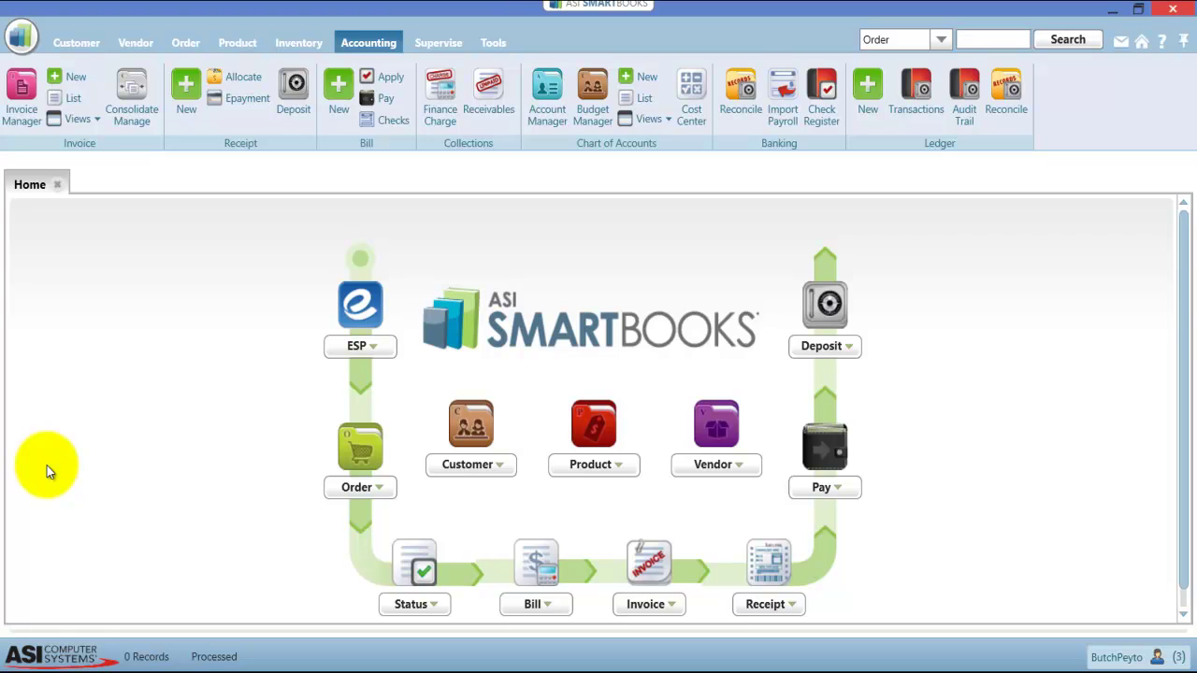